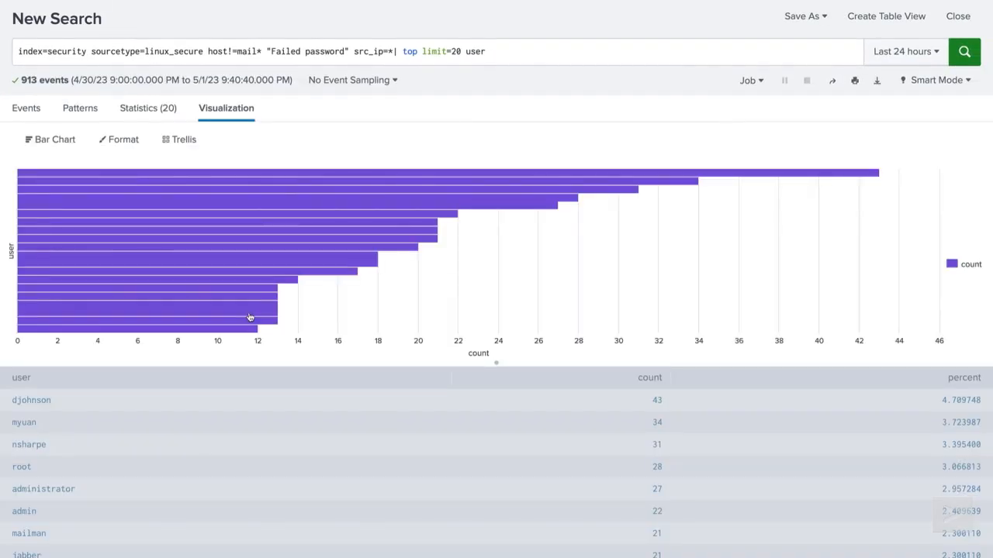
Step: Check the per-user failed-login bar values, then bring up the visualization type list
mouse_move(250, 314)
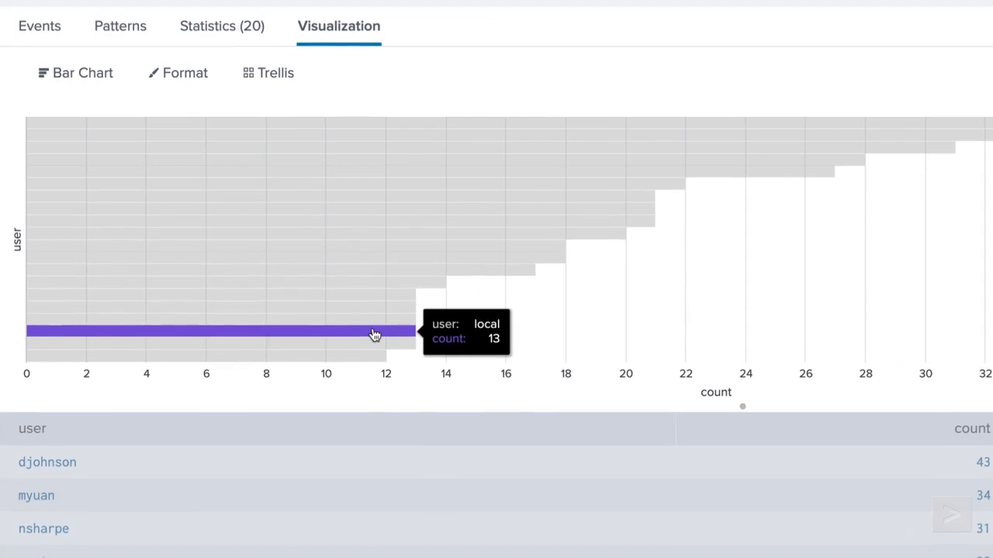
mouse_move(375, 318)
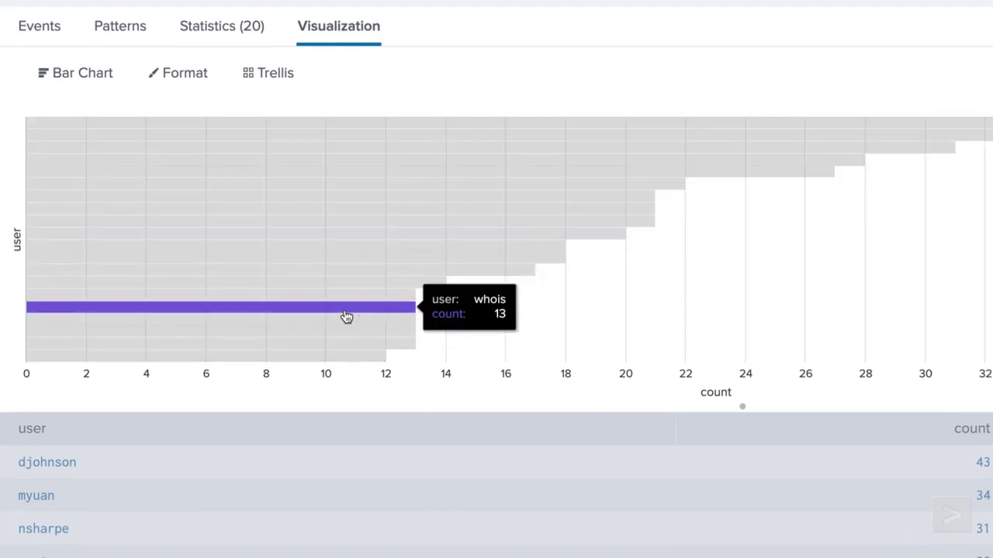
click(119, 83)
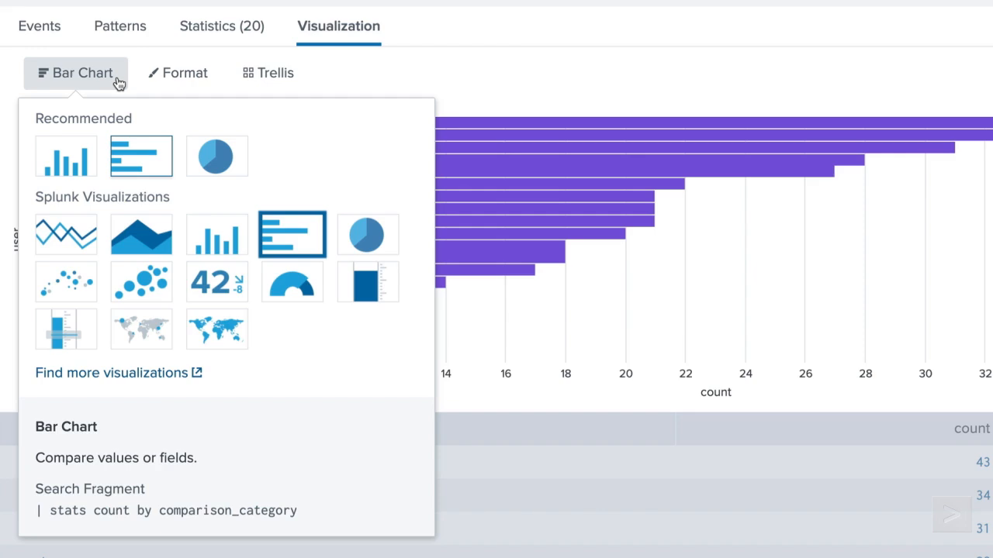
Step: Switch the failed-logins-by-user chart from Bar Chart to Pie Chart
click(187, 87)
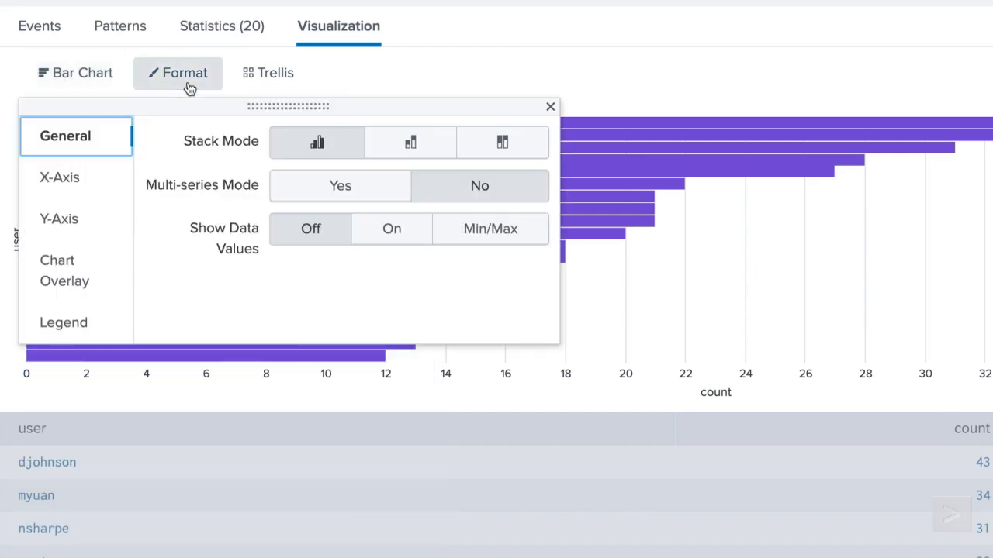
click(117, 85)
click(217, 157)
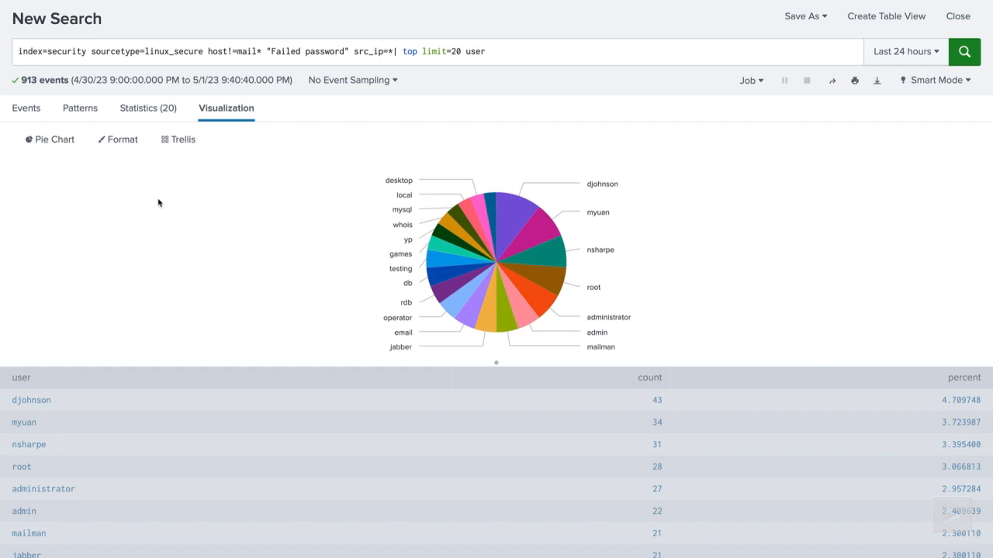
Step: Rerun the search with top limit=10 so the pie shows 10 users, then open Save As
click(456, 52)
key(BackSpace)
text(1)
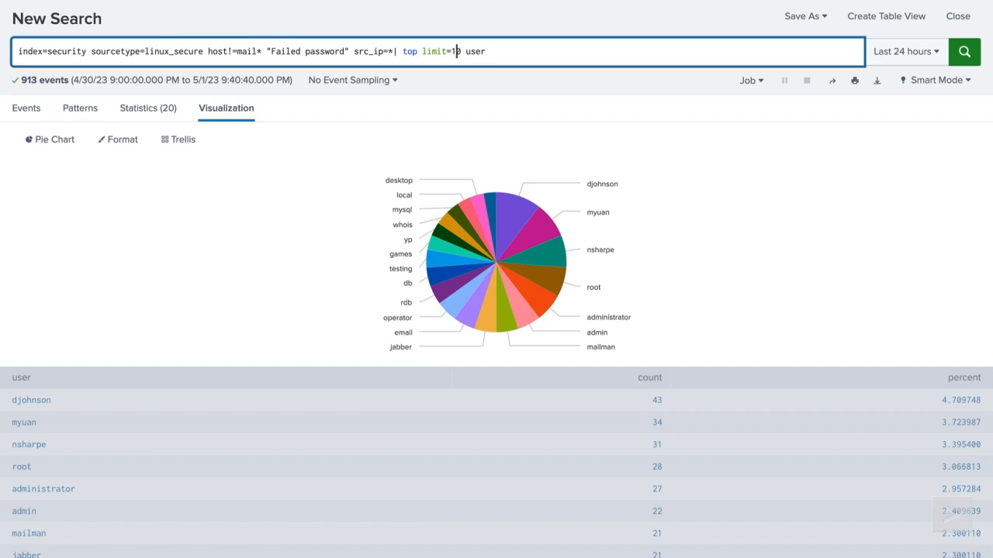
click(965, 54)
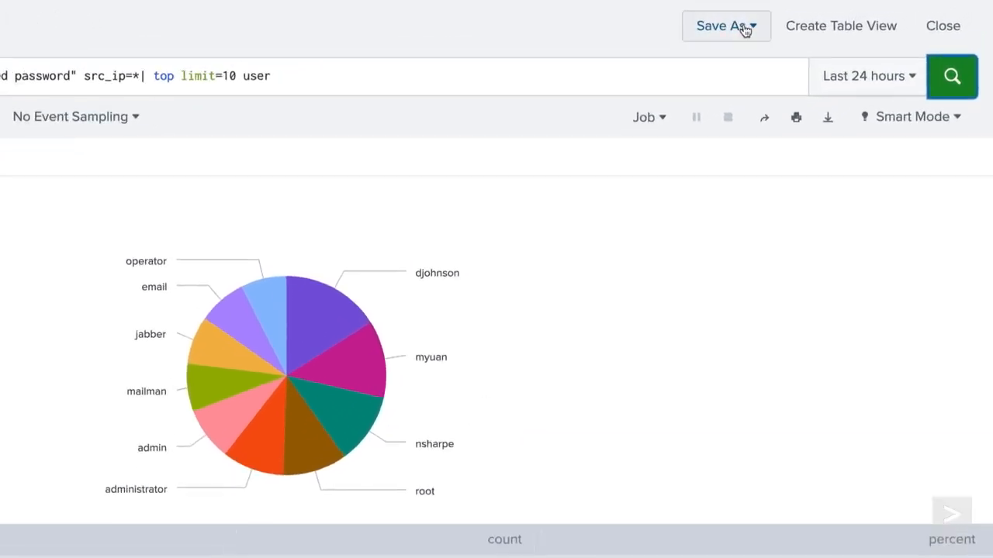
click(818, 17)
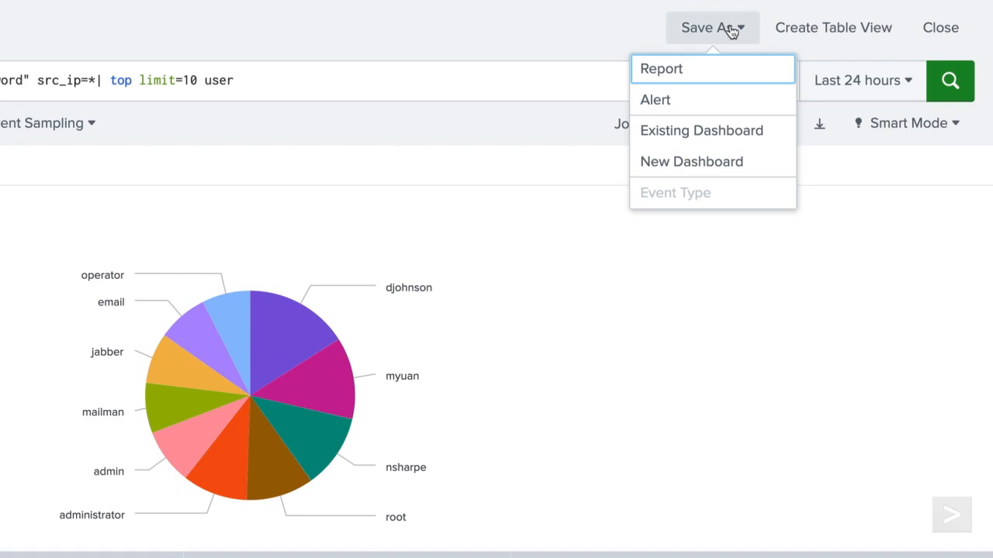
Step: Start a private Classic dashboard 'BCG Logins' with panel title 'Failed Logins by User'
click(743, 172)
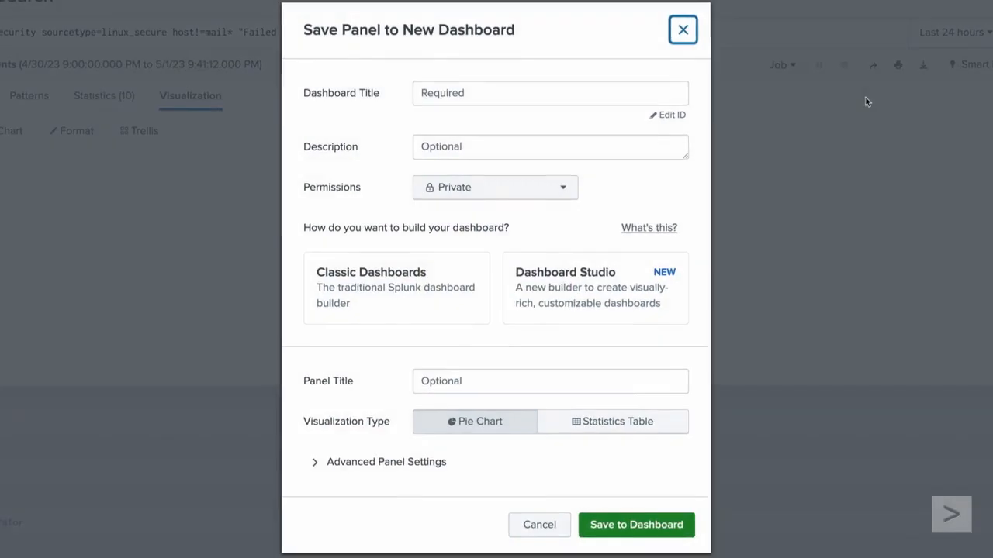
click(561, 91)
text(BCG Logins)
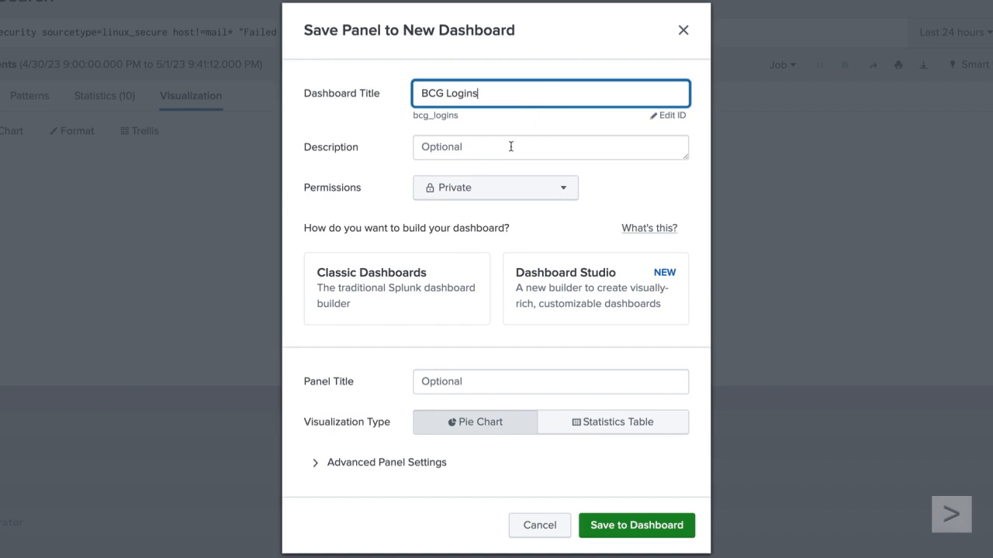
click(493, 187)
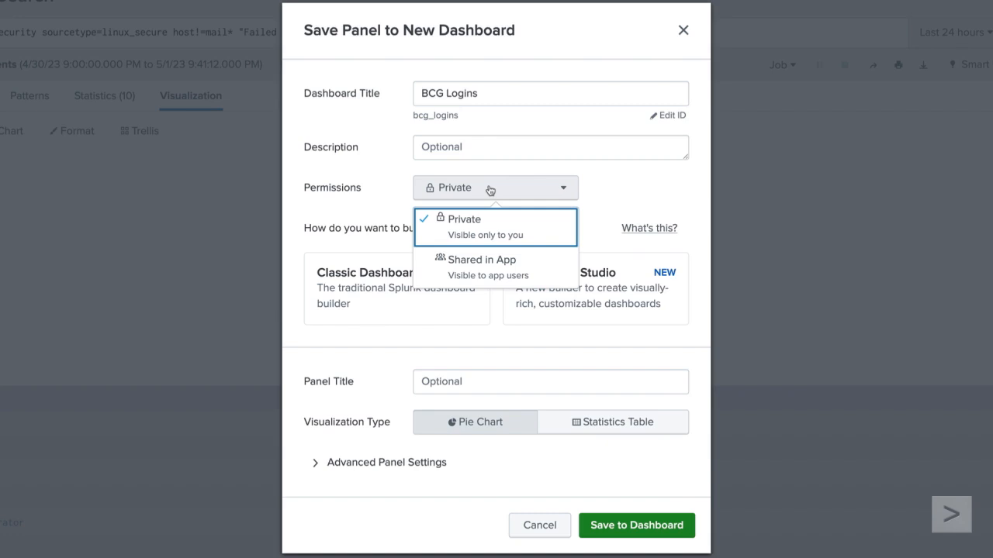
click(490, 189)
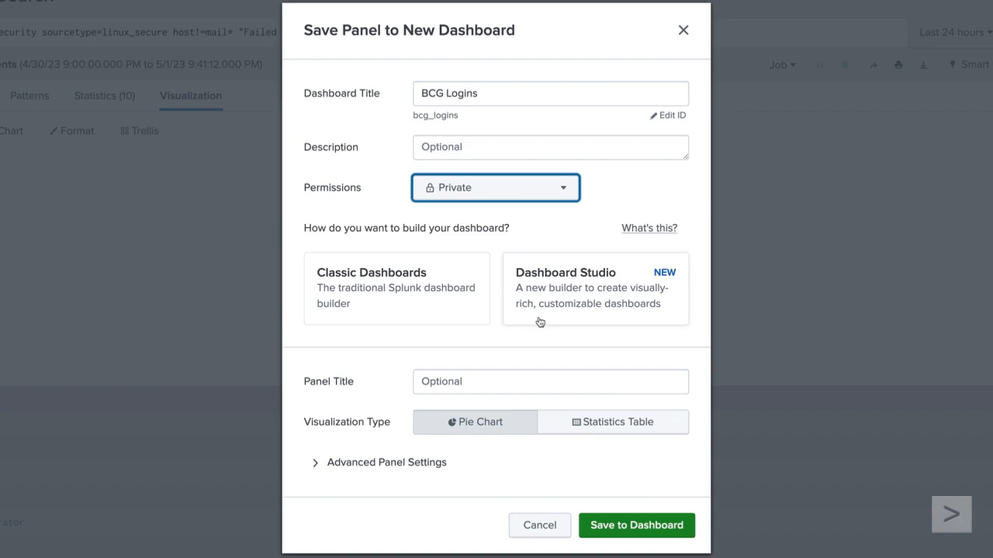
click(453, 312)
click(469, 382)
text(Failed Logins by User)
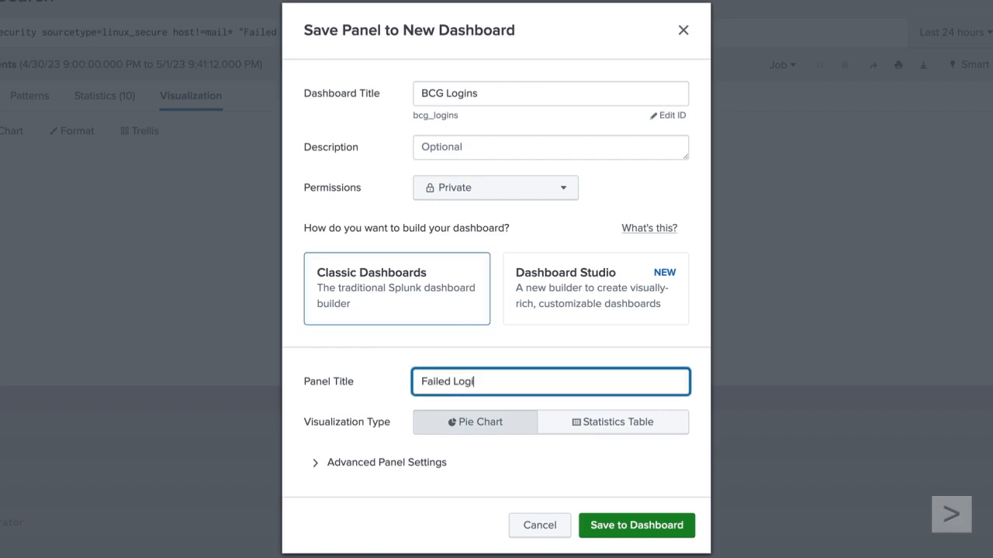
Step: Keep Pie Chart as the panel visualization, save it to BCG Logins, and view the dashboard
click(450, 431)
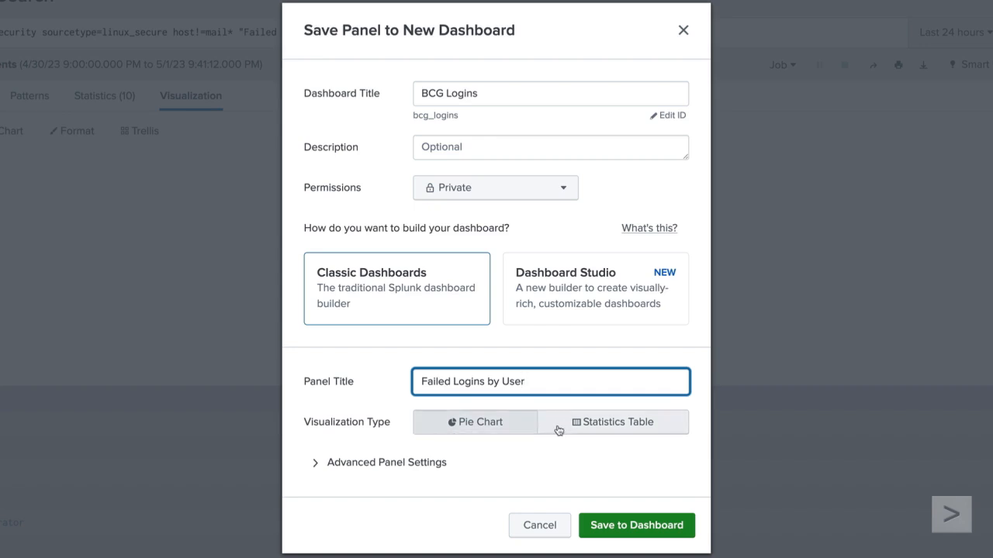
click(433, 463)
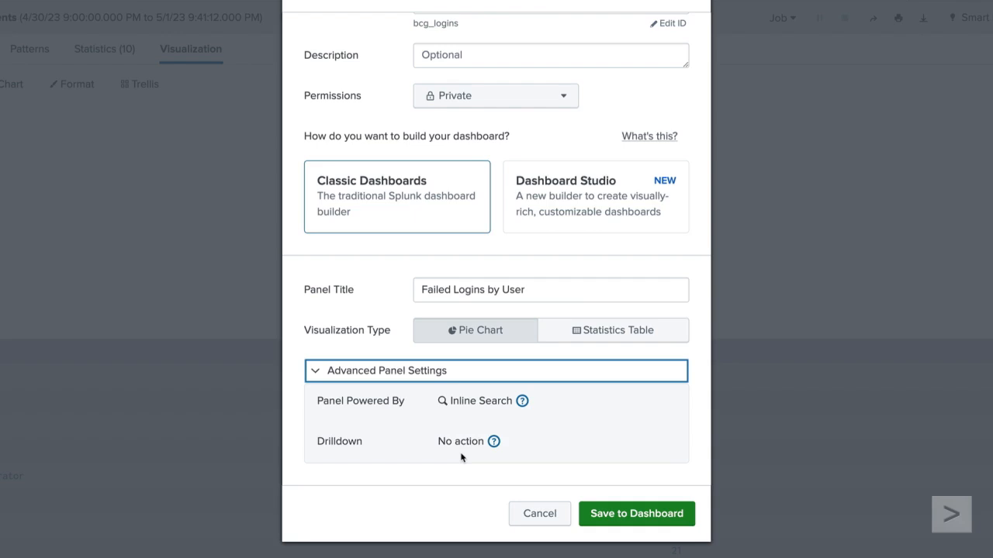
mouse_move(496, 447)
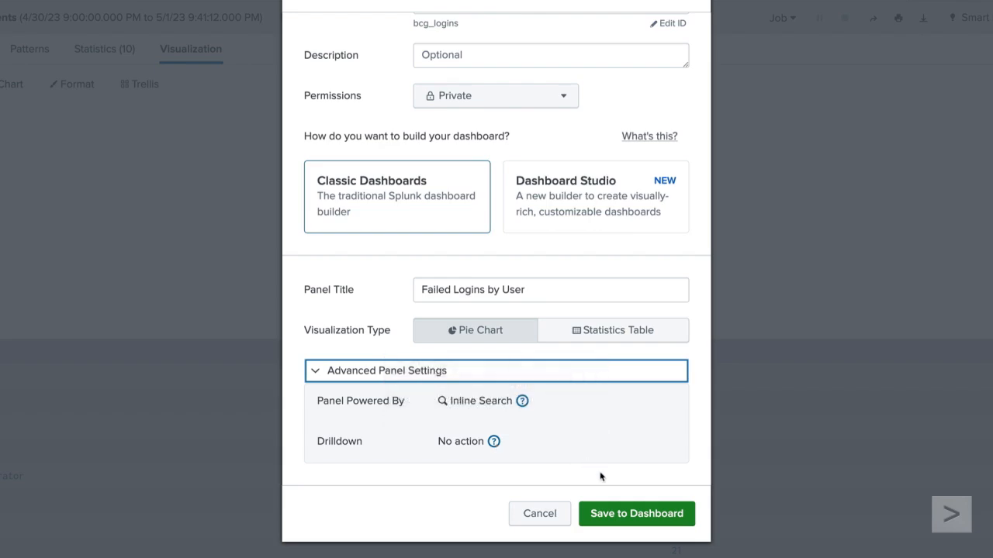
click(621, 516)
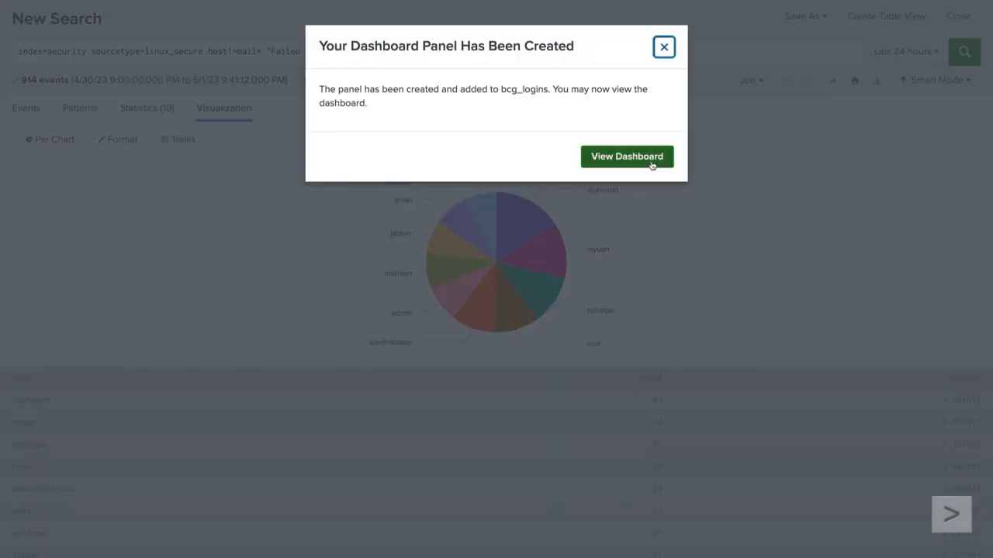
click(651, 159)
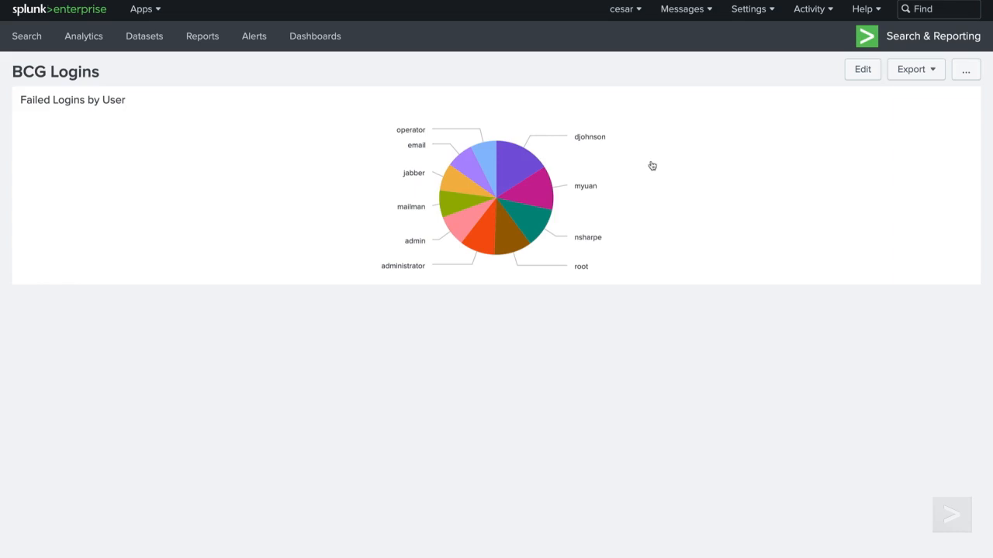
Step: Return to the Search page and expand the search history list
click(22, 33)
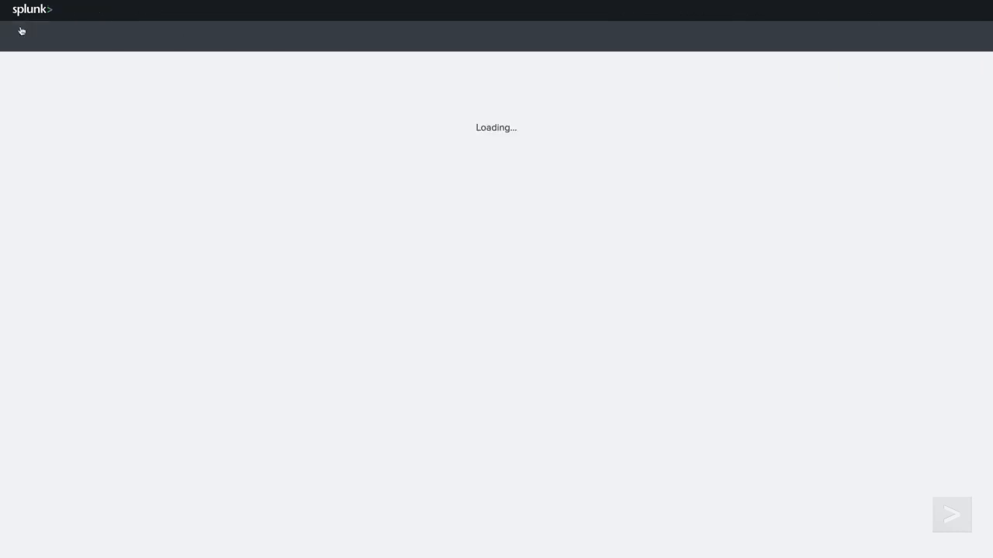
click(75, 171)
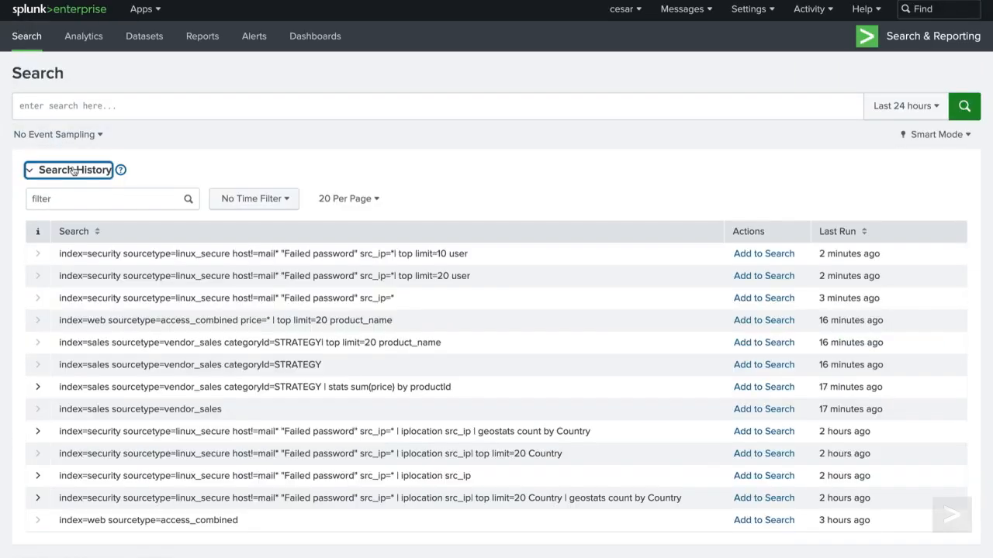
Step: Load the earlier src_ip=* query, delete 'Failed password', and rerun it for 964 events
click(759, 300)
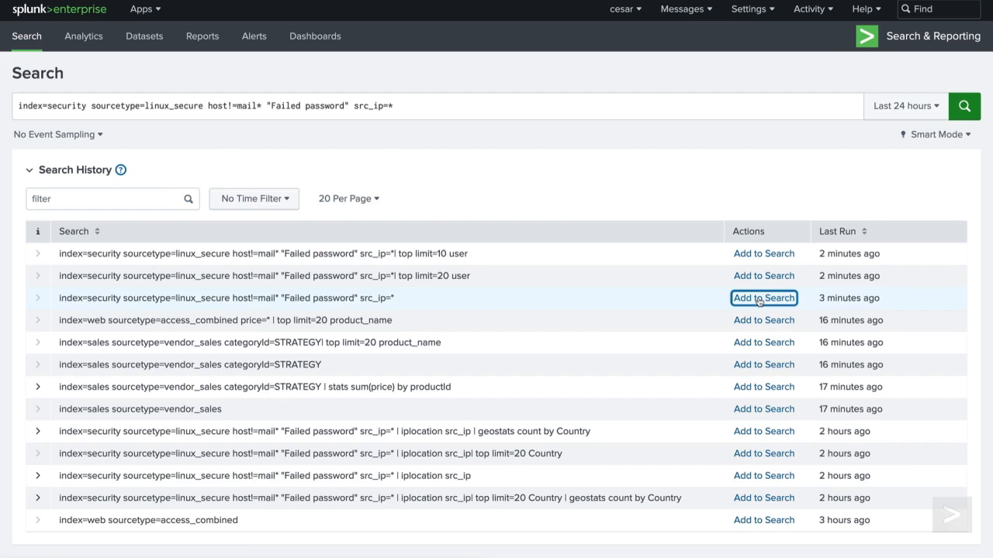
click(349, 106)
key(BackSpace)
key(BackSpace)
key(BackSpace)
key(BackSpace)
key(BackSpace)
key(BackSpace)
key(BackSpace)
key(BackSpace)
key(BackSpace)
key(BackSpace)
key(BackSpace)
key(BackSpace)
key(BackSpace)
key(BackSpace)
key(BackSpace)
key(BackSpace)
key(BackSpace)
key(BackSpace)
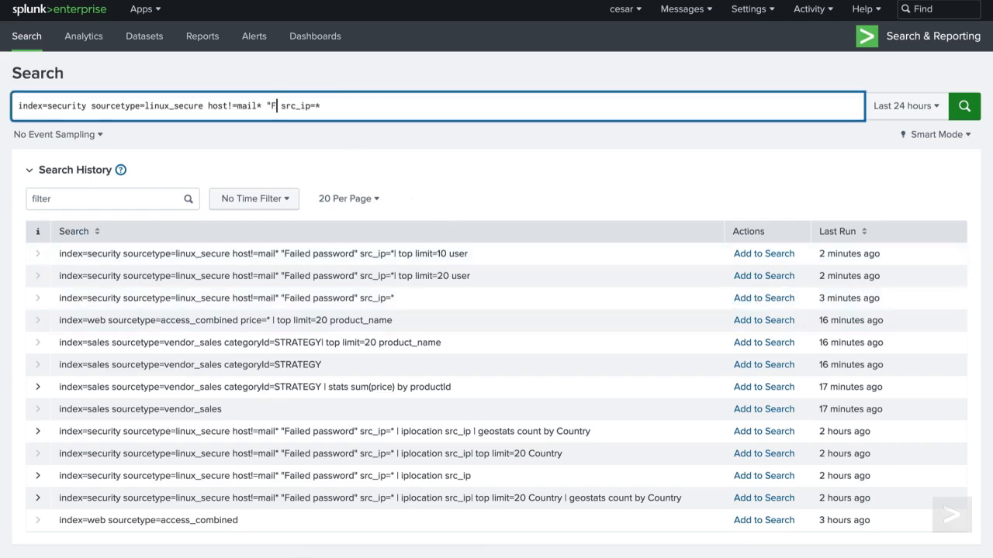
click(965, 106)
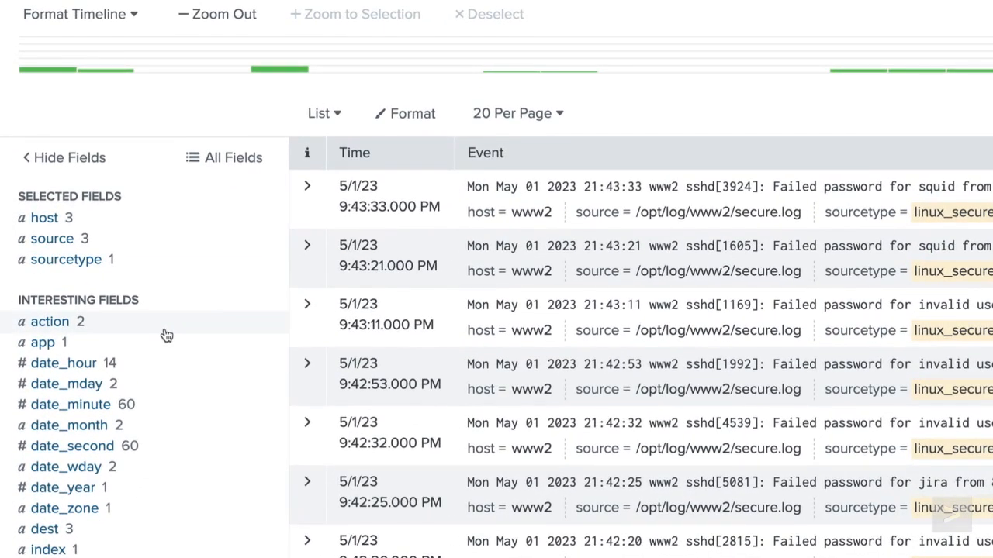
Step: Use the action field's Top values by time to run timechart count by action
click(166, 335)
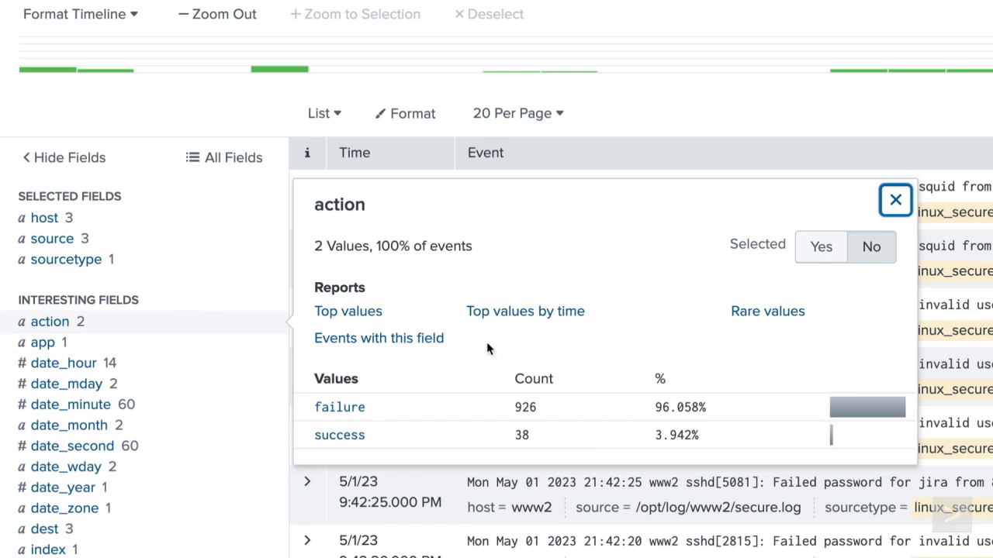
click(542, 311)
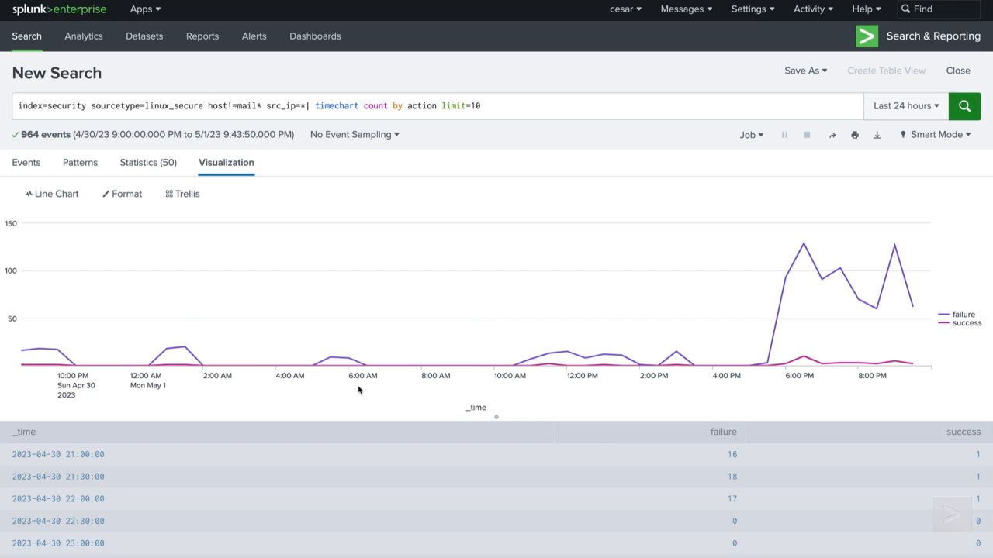
click(77, 193)
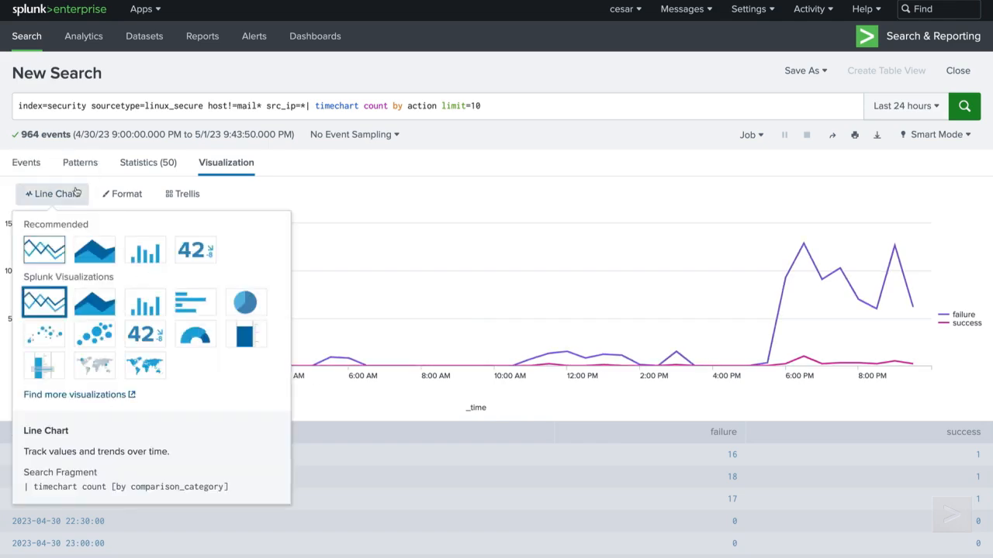
click(140, 255)
click(141, 199)
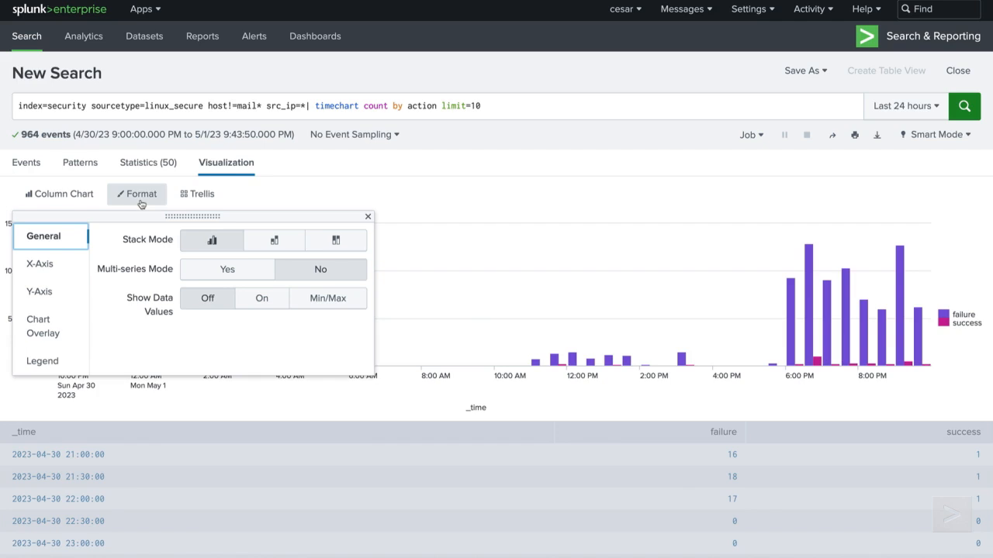
click(259, 245)
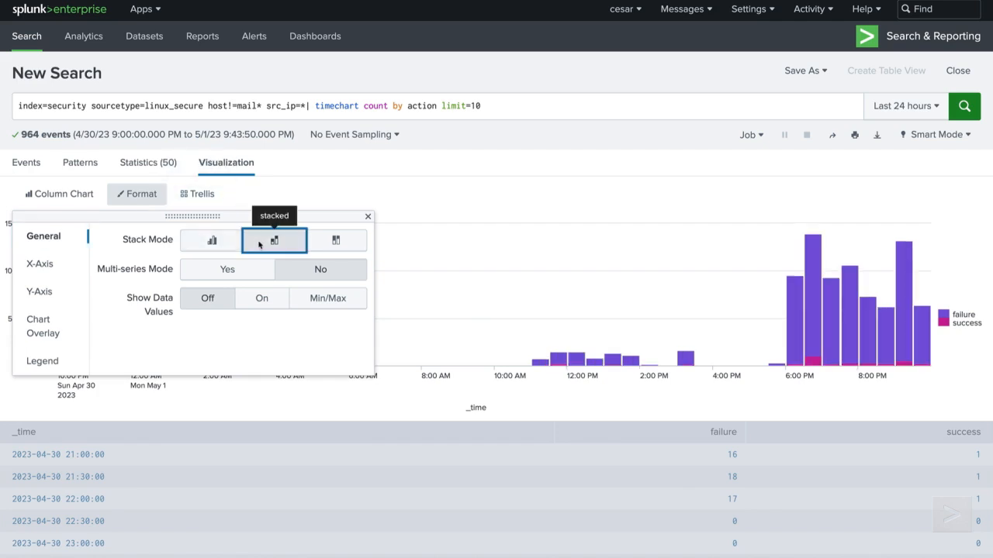
click(325, 242)
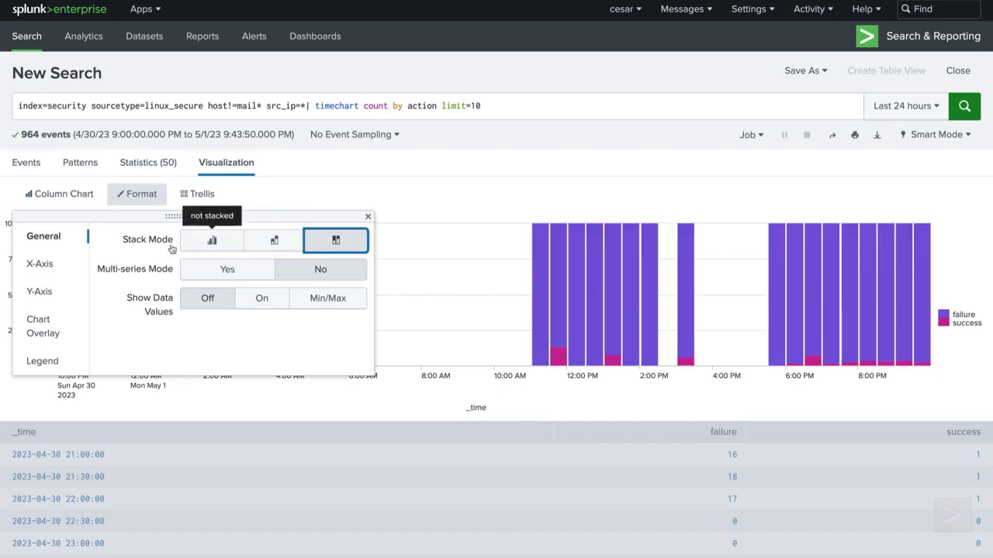
click(59, 194)
click(56, 261)
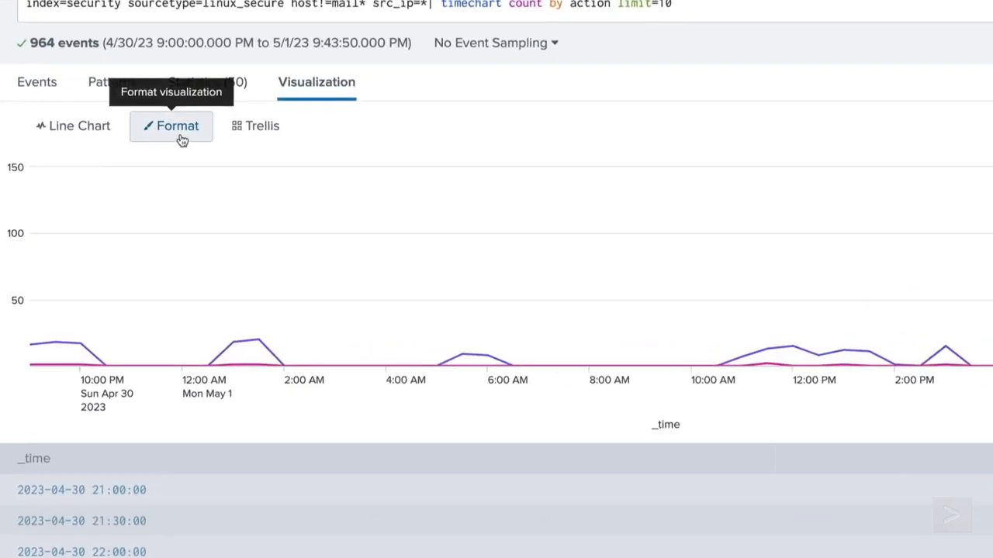
Step: In Format, set Legend Position to Left and Show Data Values to Min/Max
click(140, 196)
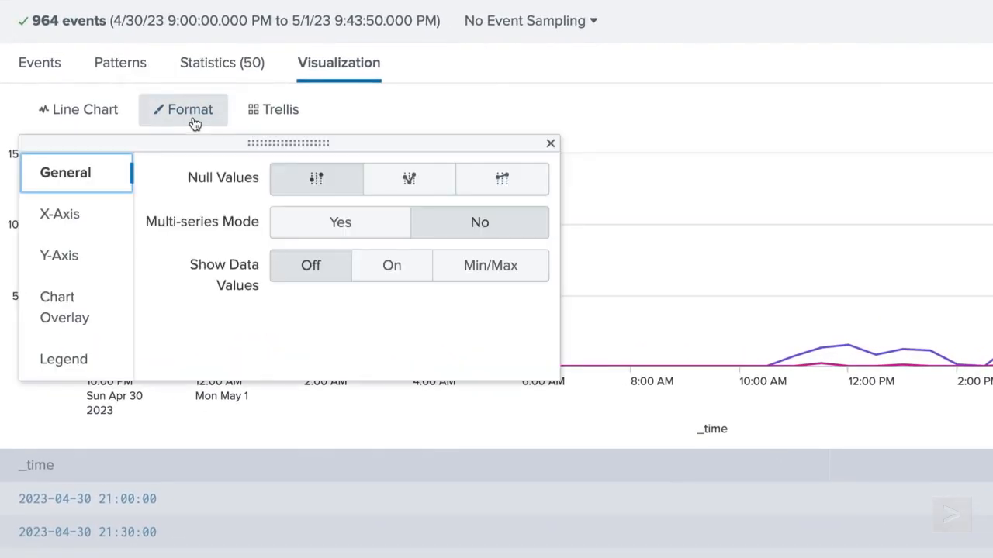
click(111, 217)
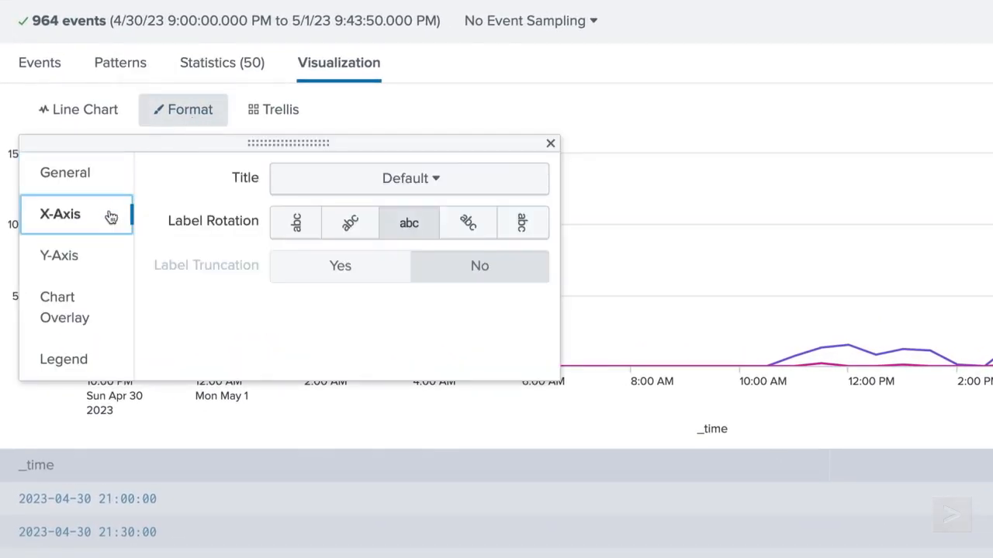
click(108, 263)
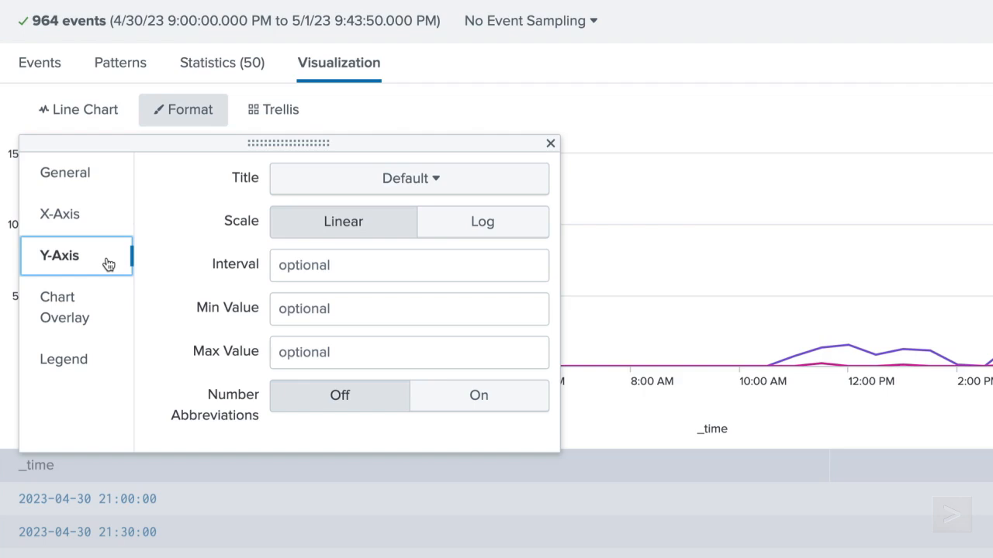
click(111, 311)
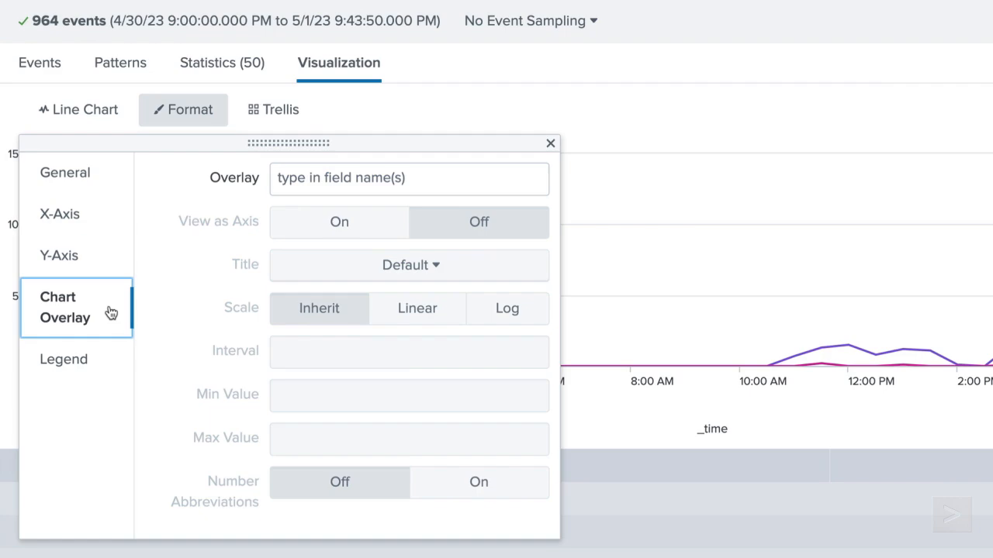
click(117, 359)
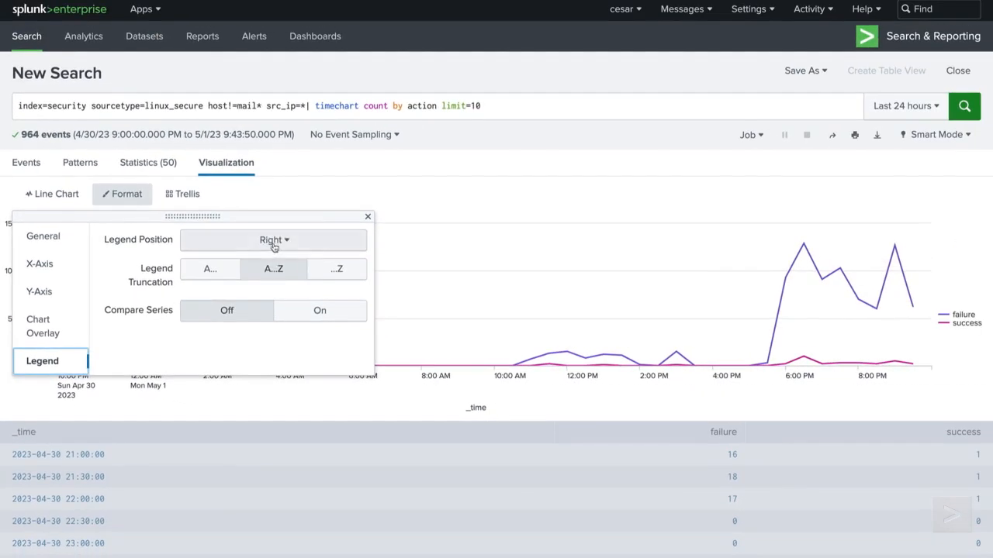
click(274, 242)
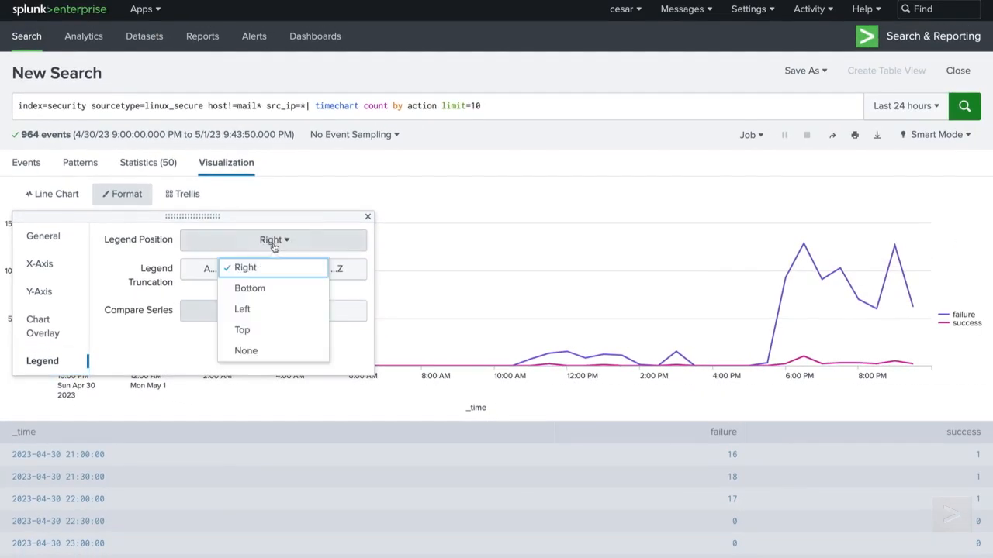
click(284, 310)
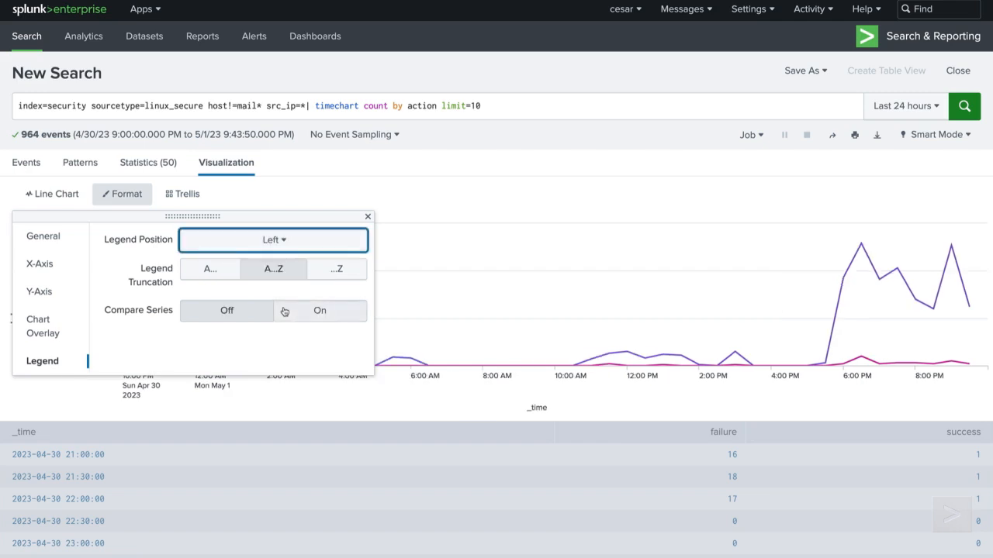
drag(307, 217, 549, 189)
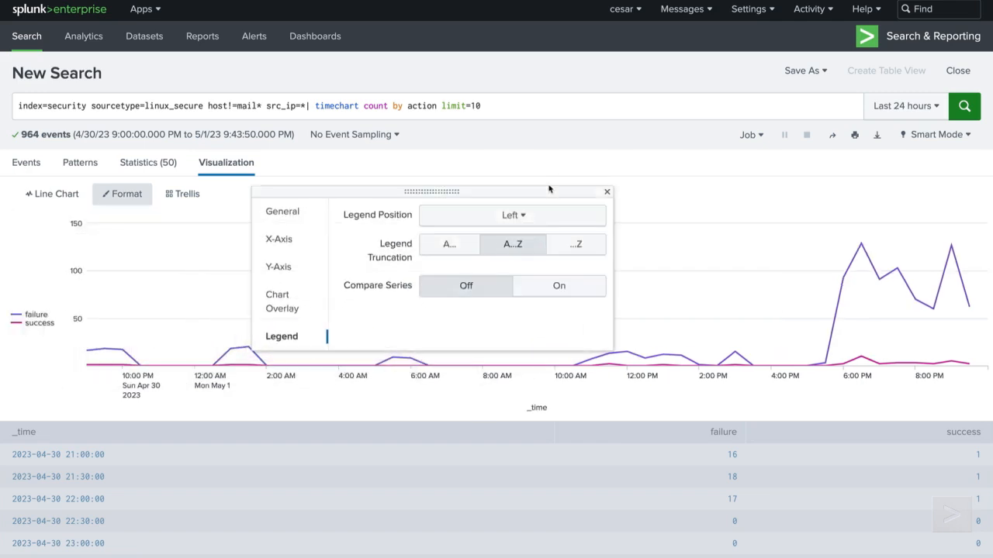
click(295, 214)
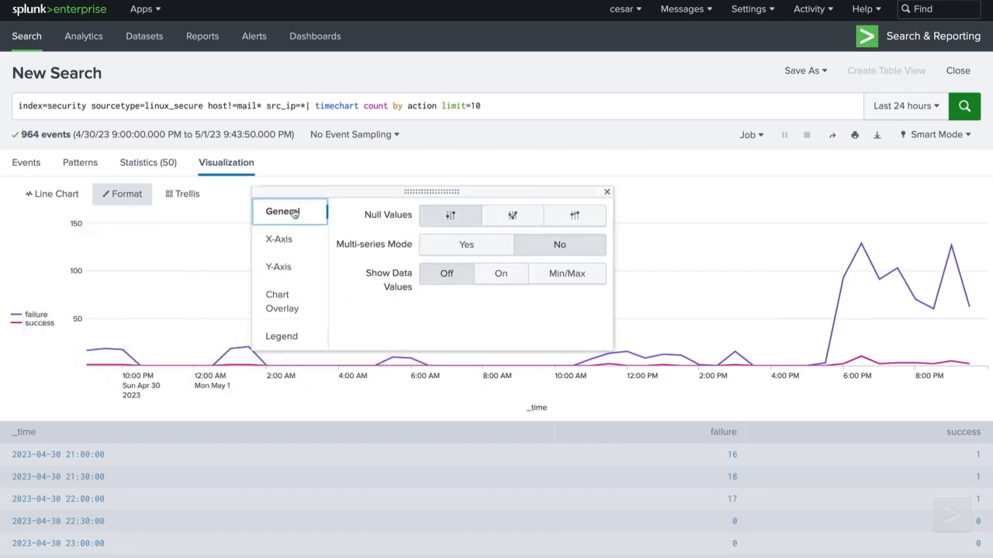
click(570, 279)
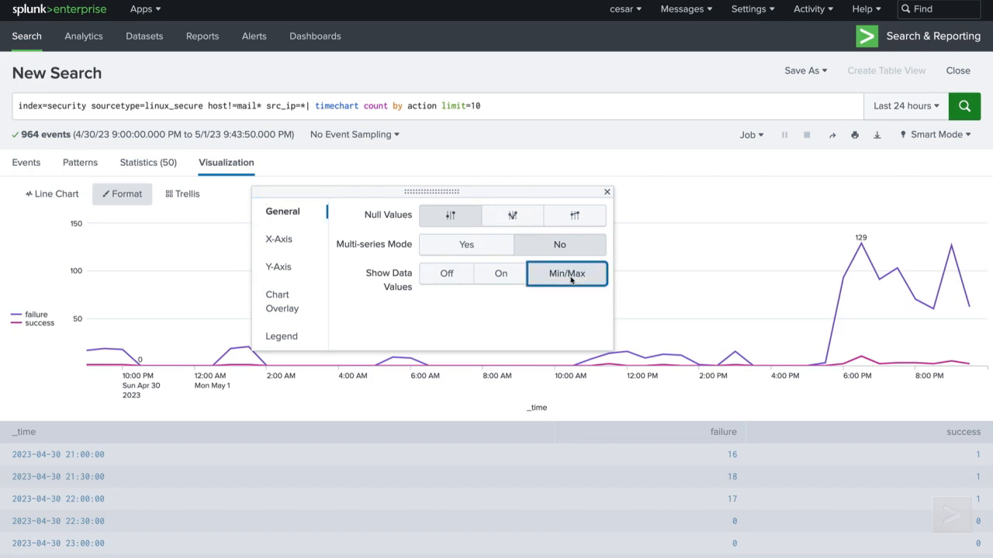
click(607, 193)
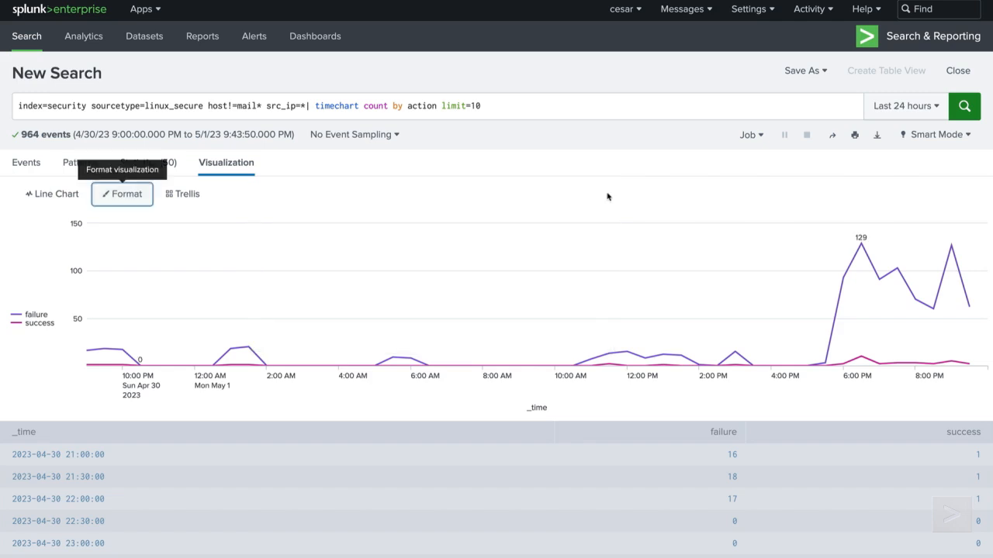
Step: Save the timechart to the existing BCG Logins dashboard, then open it in Edit mode
click(810, 70)
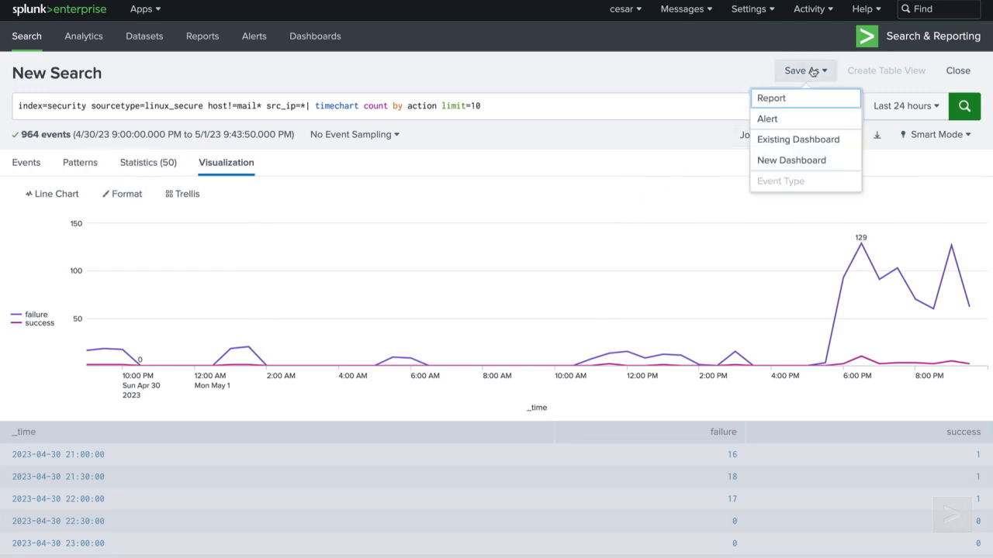
click(792, 141)
click(385, 154)
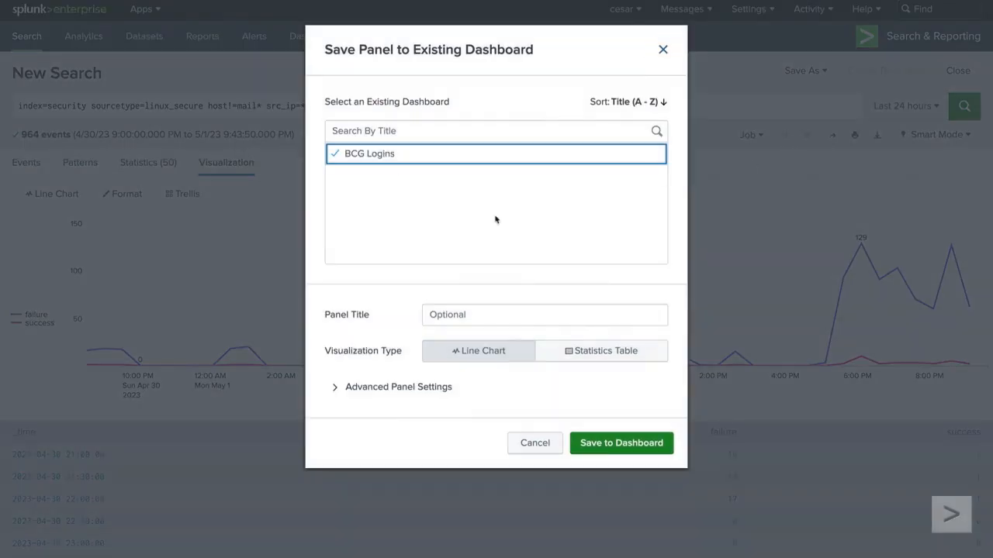
click(625, 443)
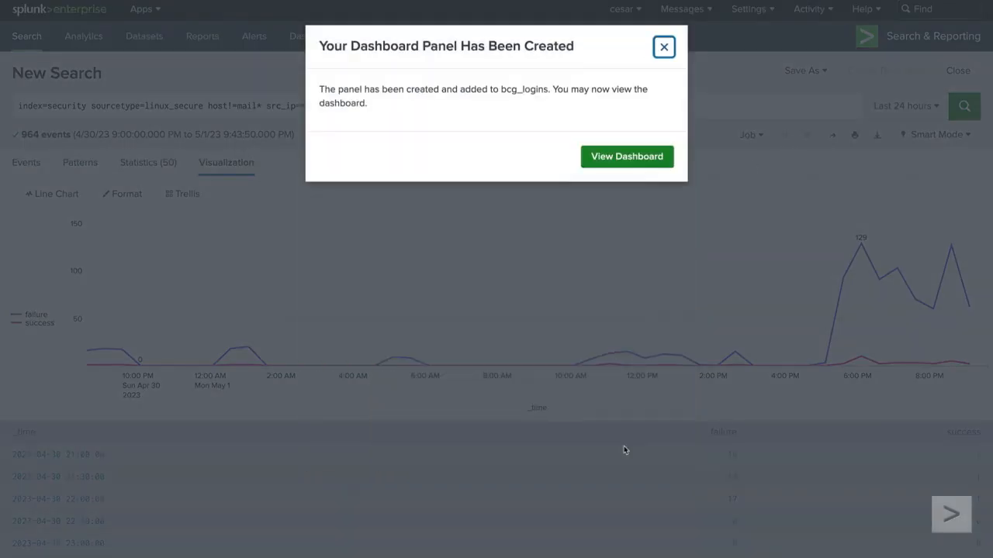
click(650, 160)
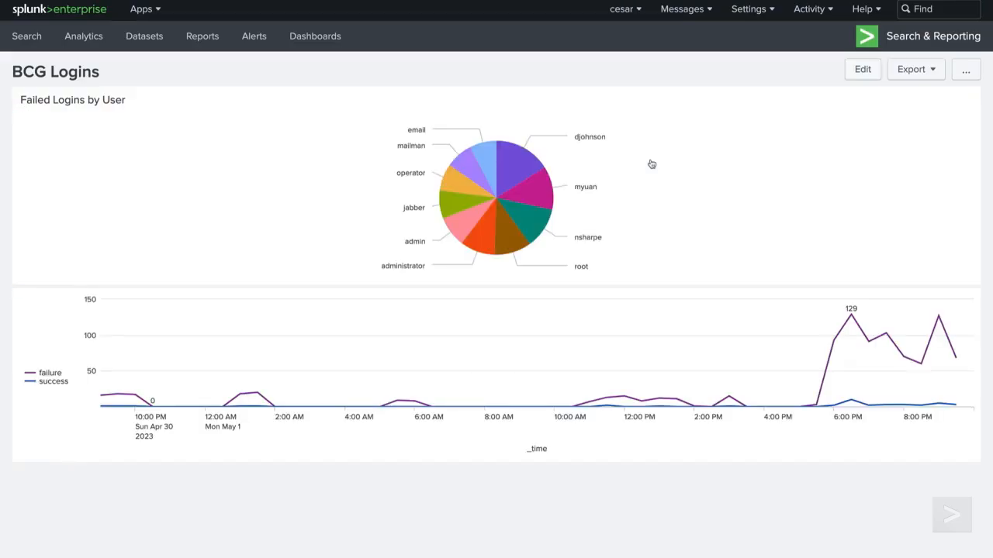
click(862, 70)
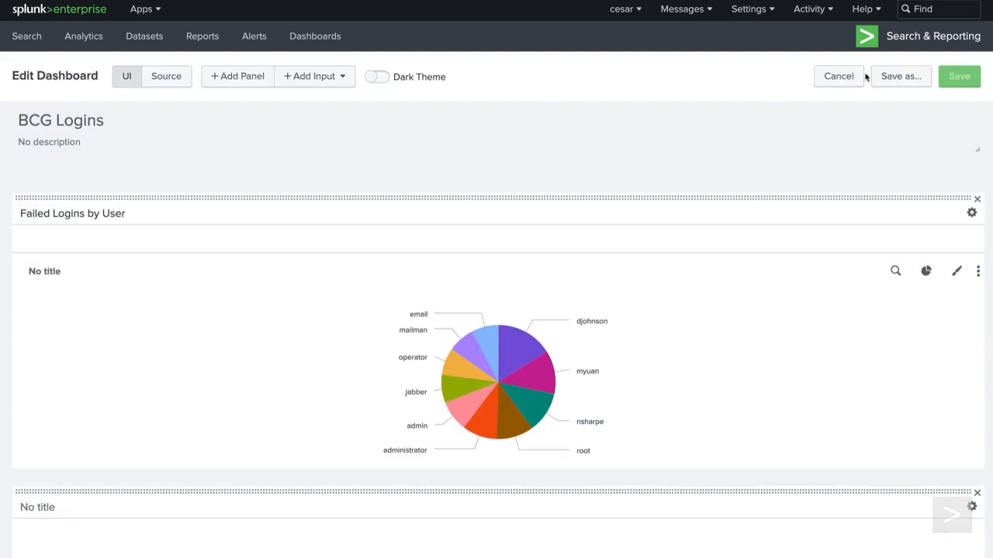
Step: Add the Security_Report_FailedSshAttempts map report as a dashboard panel from New from Report
click(243, 81)
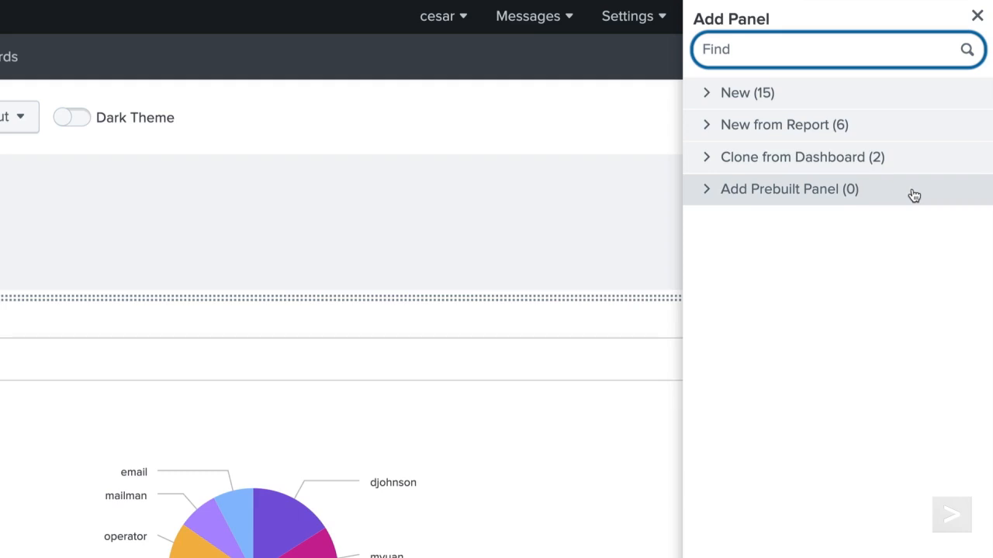
click(910, 132)
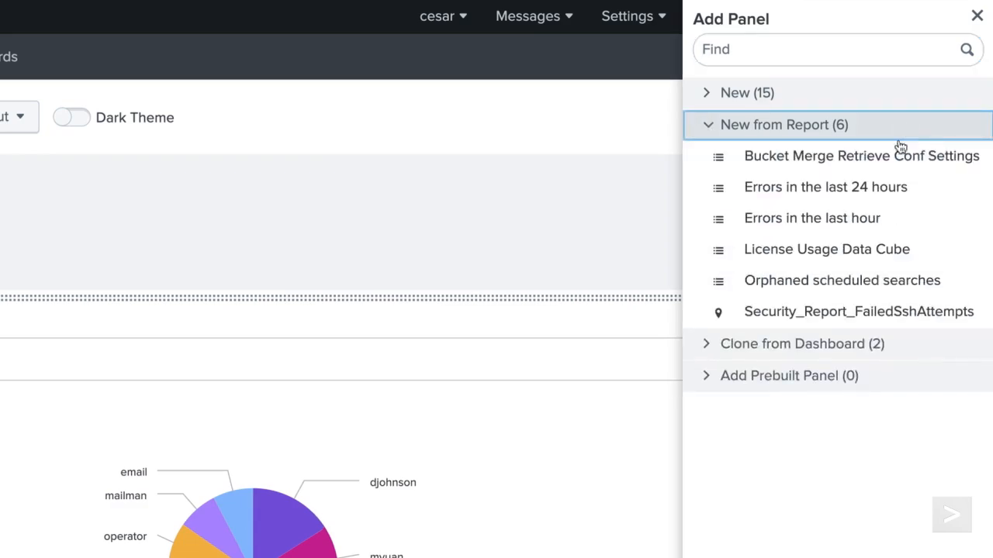
click(850, 314)
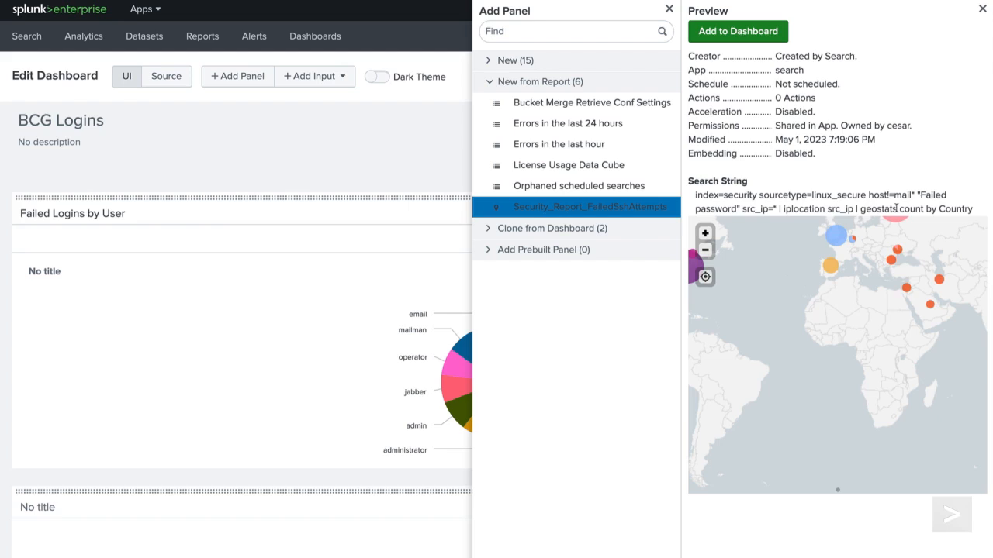
click(762, 34)
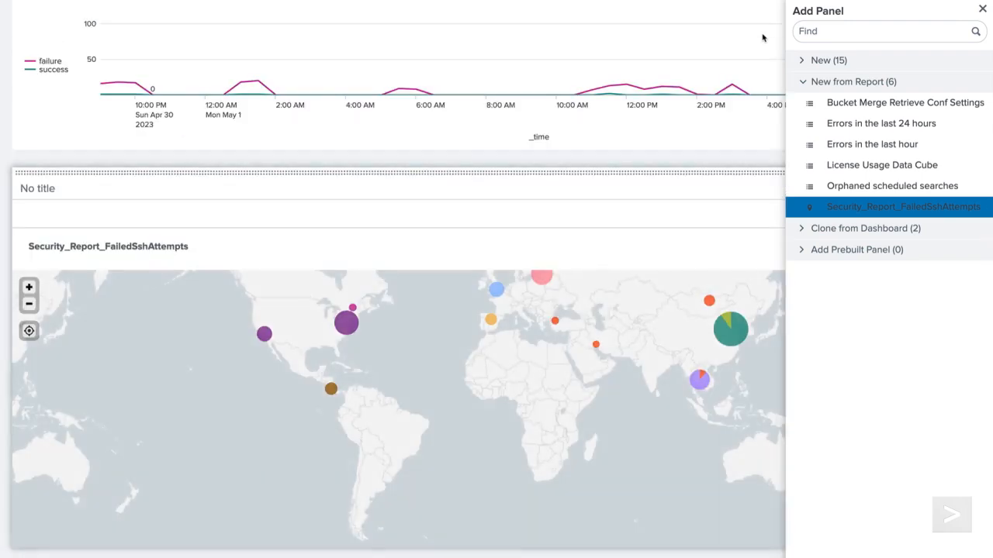
click(985, 9)
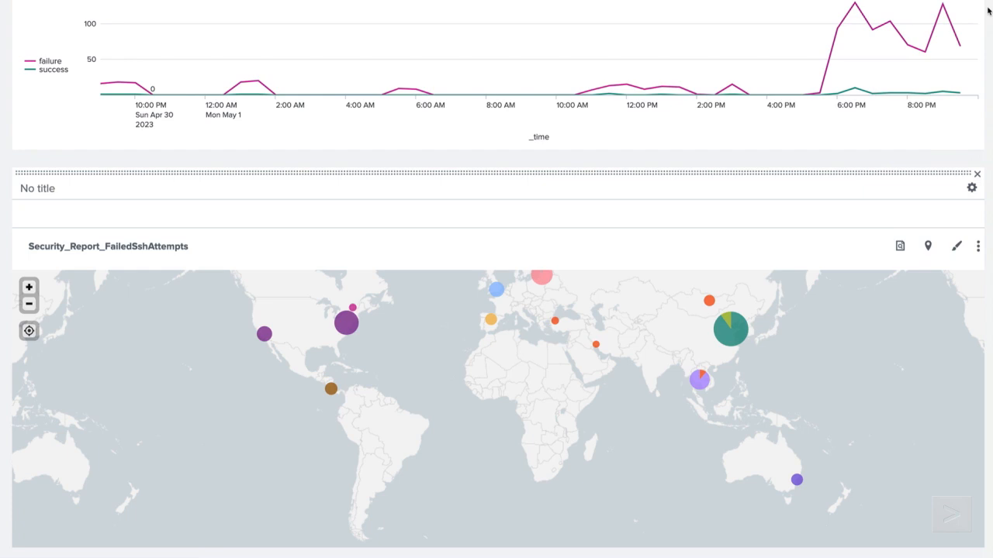
Step: Move the map beside the pie, clear its report title, and title it 'Total Failed Logins by Country'
drag(758, 173, 806, 38)
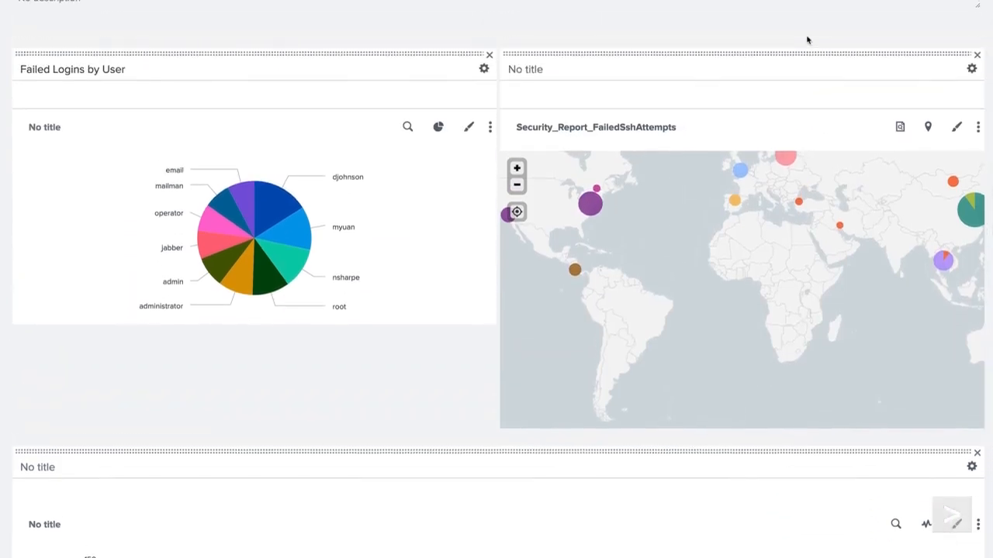
click(683, 128)
key(BackSpace)
key(BackSpace)
key(BackSpace)
key(BackSpace)
key(BackSpace)
key(BackSpace)
key(BackSpace)
key(BackSpace)
key(BackSpace)
key(BackSpace)
key(BackSpace)
key(BackSpace)
key(BackSpace)
key(BackSpace)
key(BackSpace)
key(BackSpace)
key(BackSpace)
key(BackSpace)
key(BackSpace)
key(BackSpace)
key(BackSpace)
key(BackSpace)
key(BackSpace)
key(BackSpace)
key(BackSpace)
key(BackSpace)
key(BackSpace)
key(BackSpace)
key(BackSpace)
key(BackSpace)
key(BackSpace)
key(BackSpace)
click(649, 69)
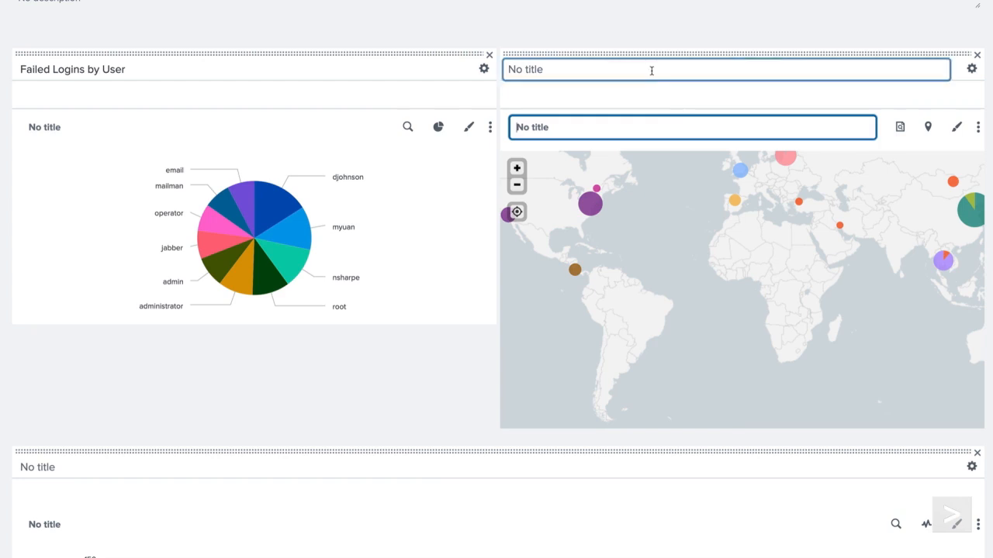
text(Total Failed Logins by Country)
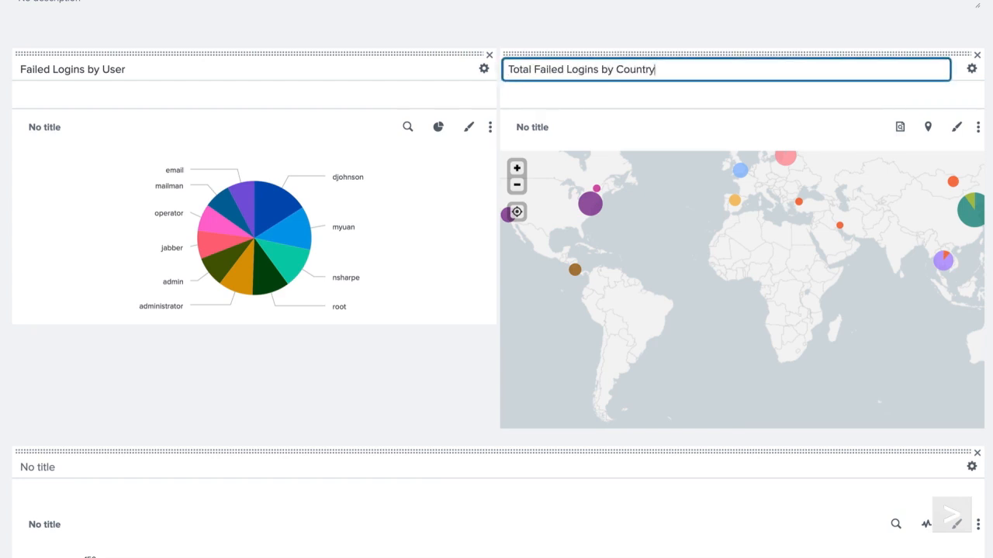
Step: Check the dashboard's XML source and the input types list, then return to the visual editor
scroll(498, 297, up, 1)
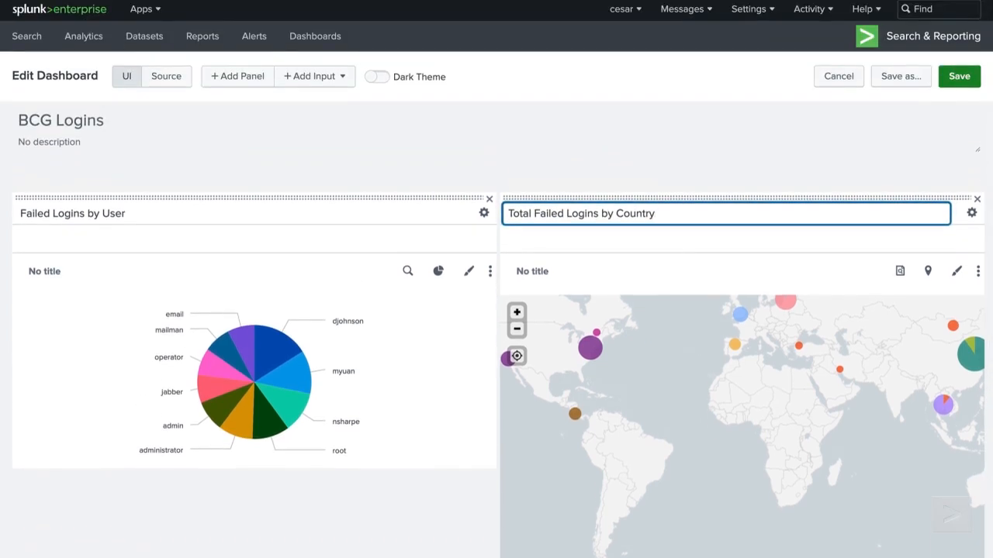
click(166, 76)
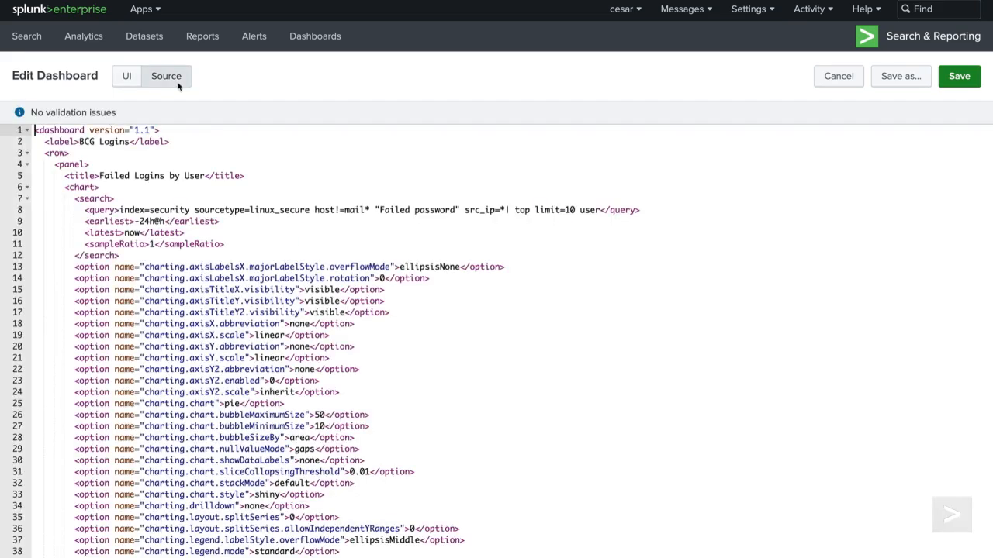
click(125, 79)
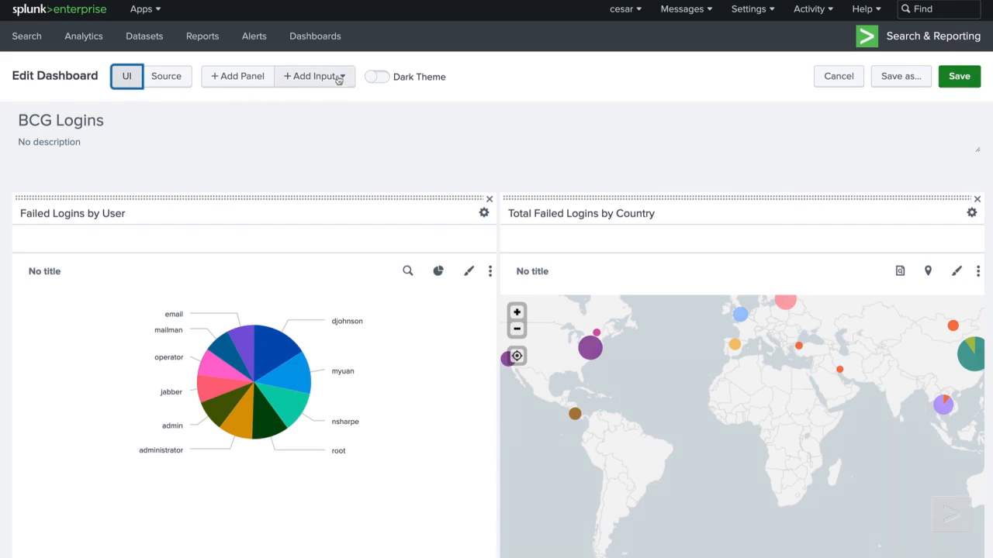
click(338, 78)
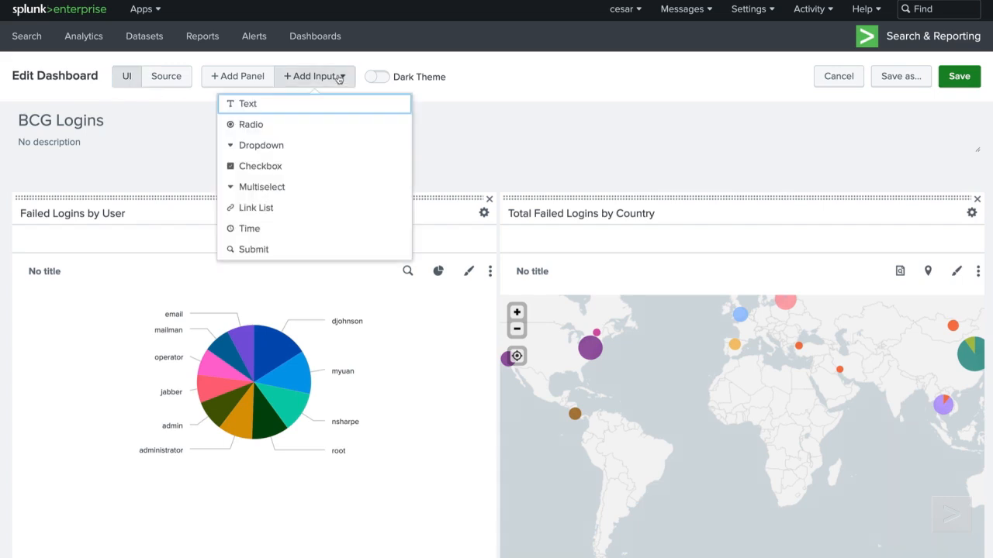
click(419, 88)
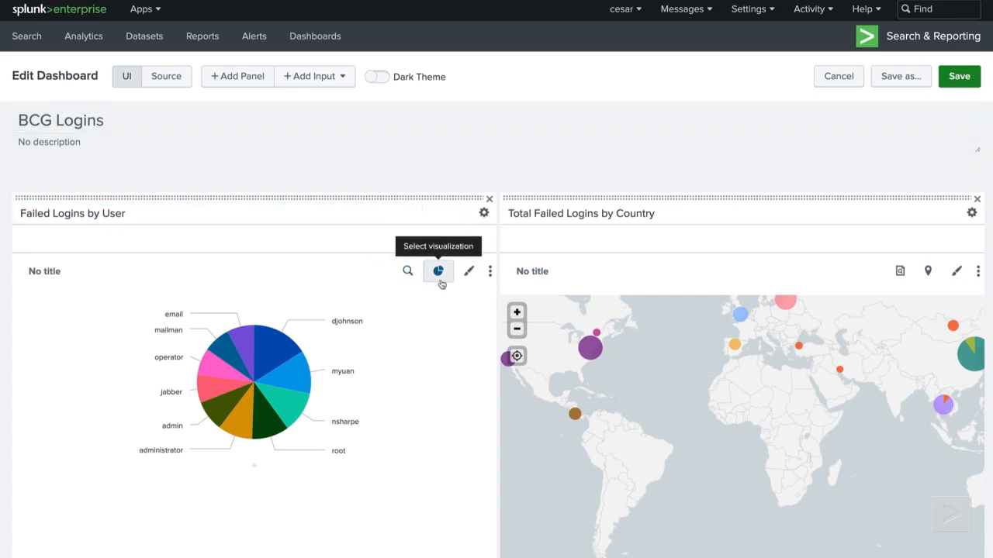
Step: Set the pie panel's drilldown to Link to search (Auto) and save the dashboard
click(490, 273)
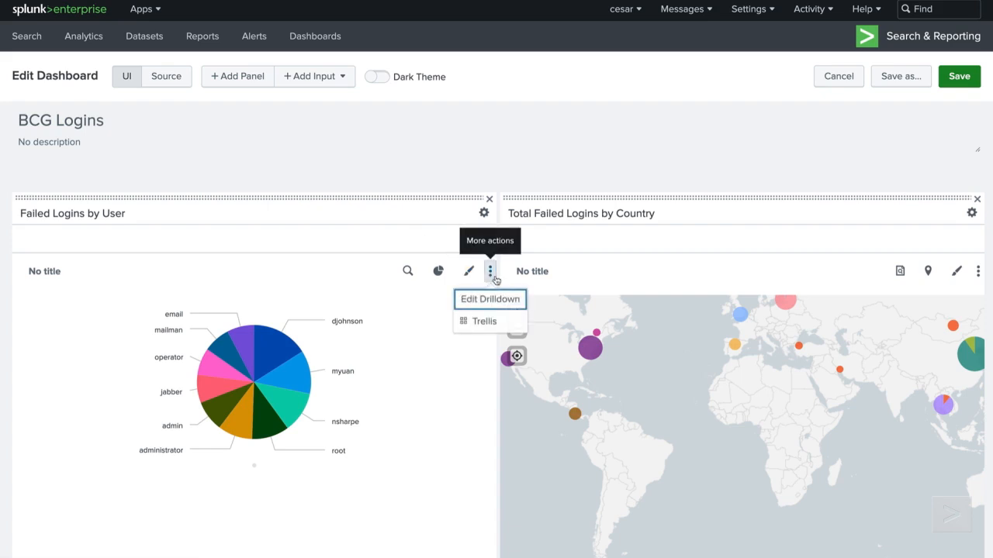
click(513, 301)
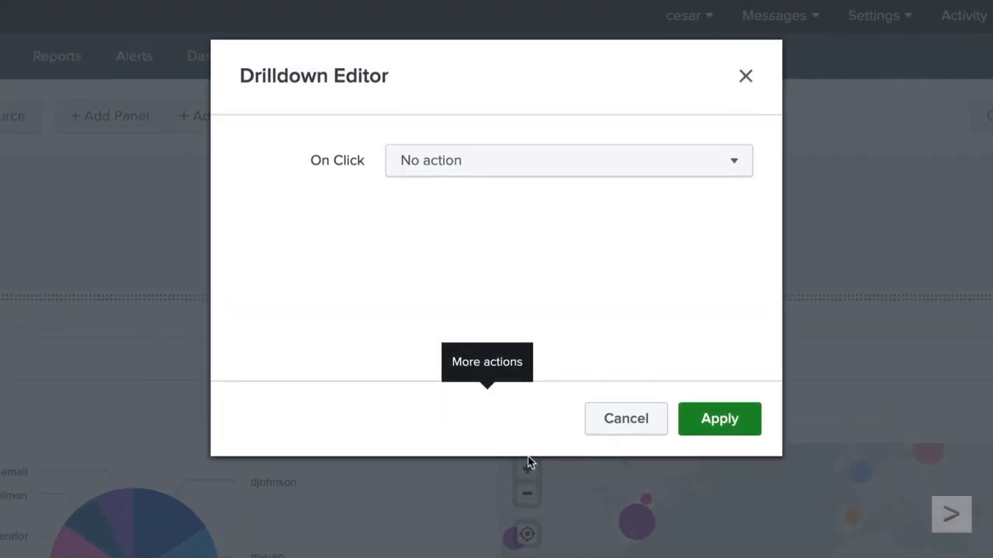
click(454, 155)
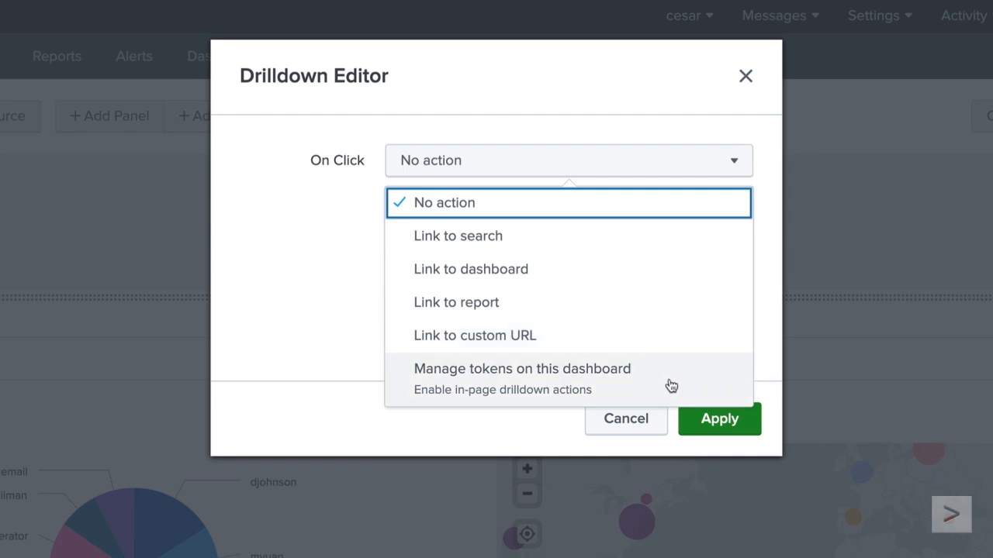
click(525, 236)
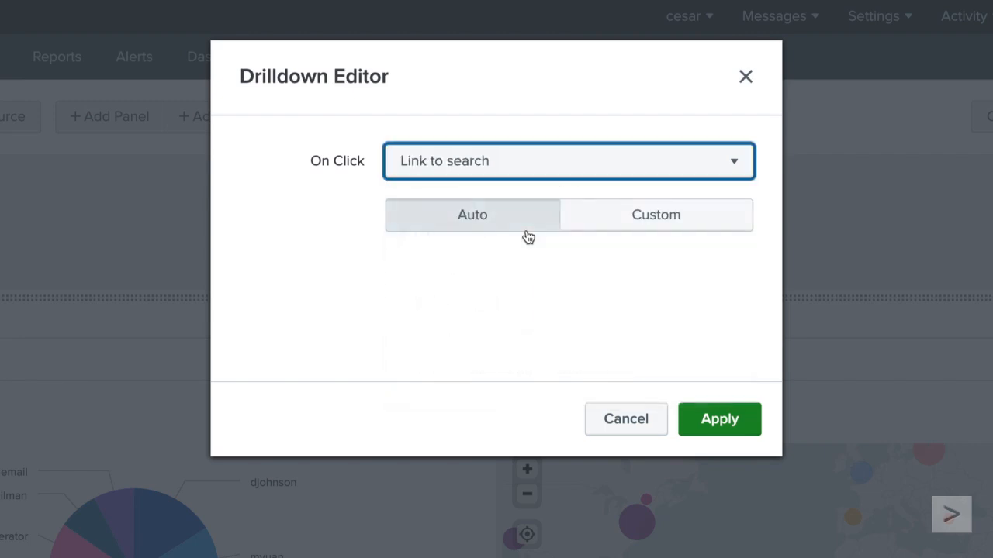
click(719, 419)
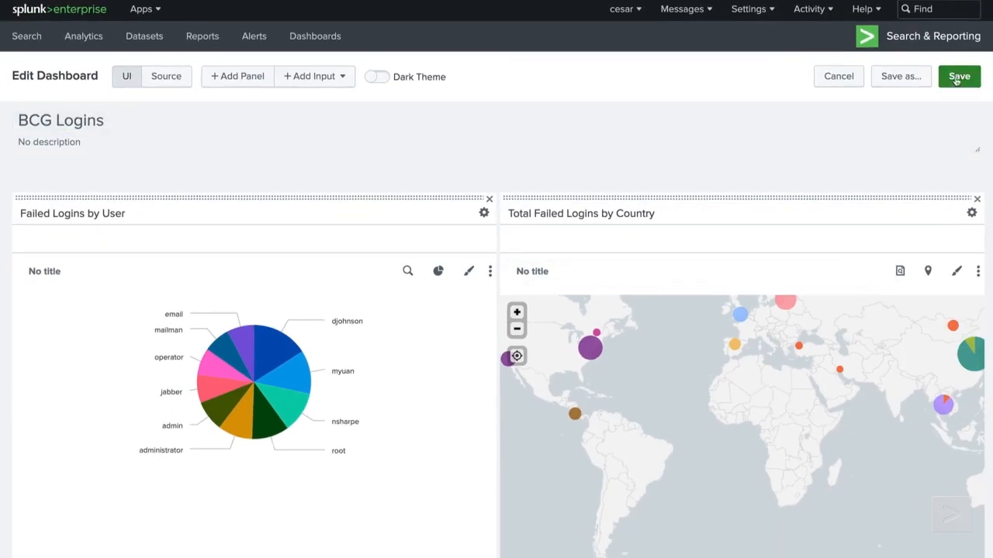
click(959, 77)
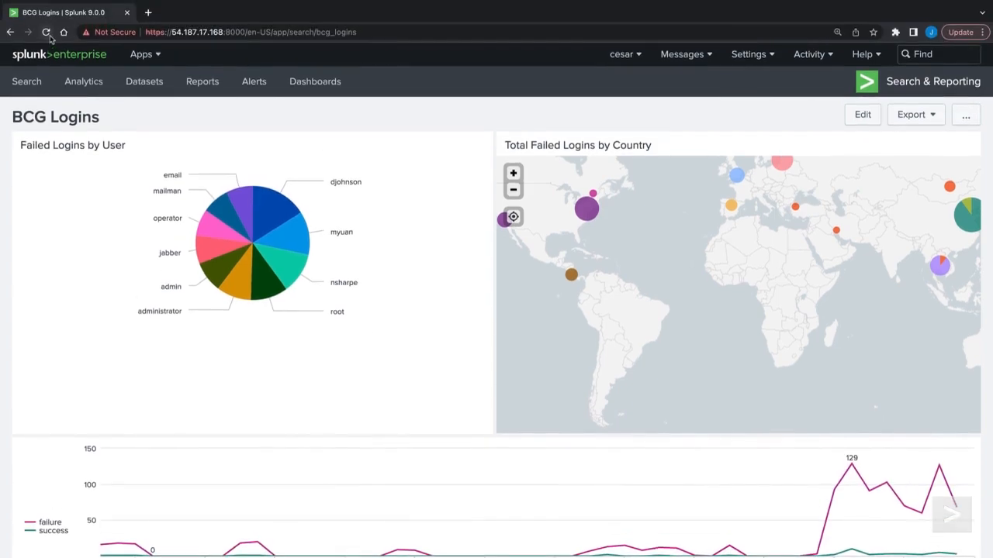
Step: Reload the dashboard, drill into the admin slice's user=admin failed-password search, then go to Dashboards
click(46, 32)
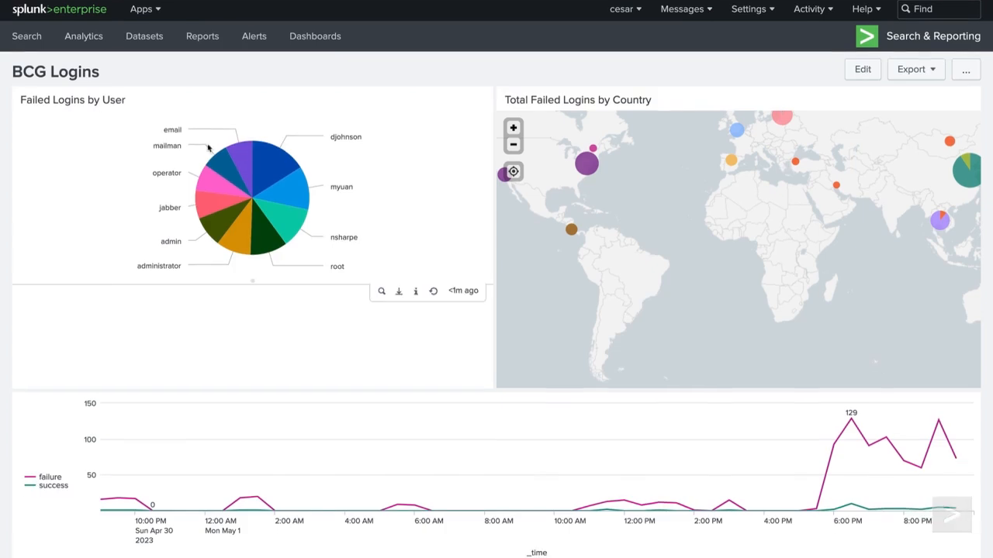
mouse_move(219, 276)
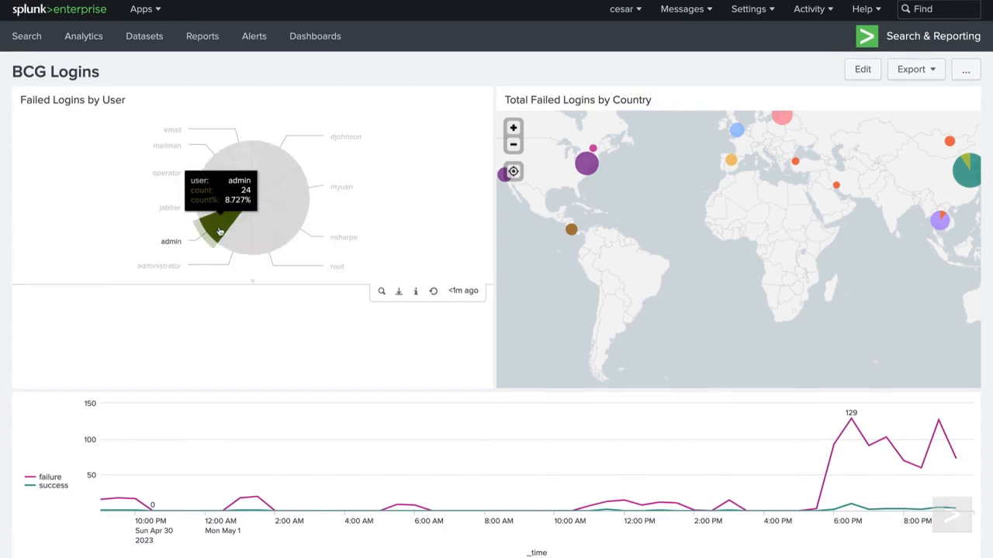
click(219, 232)
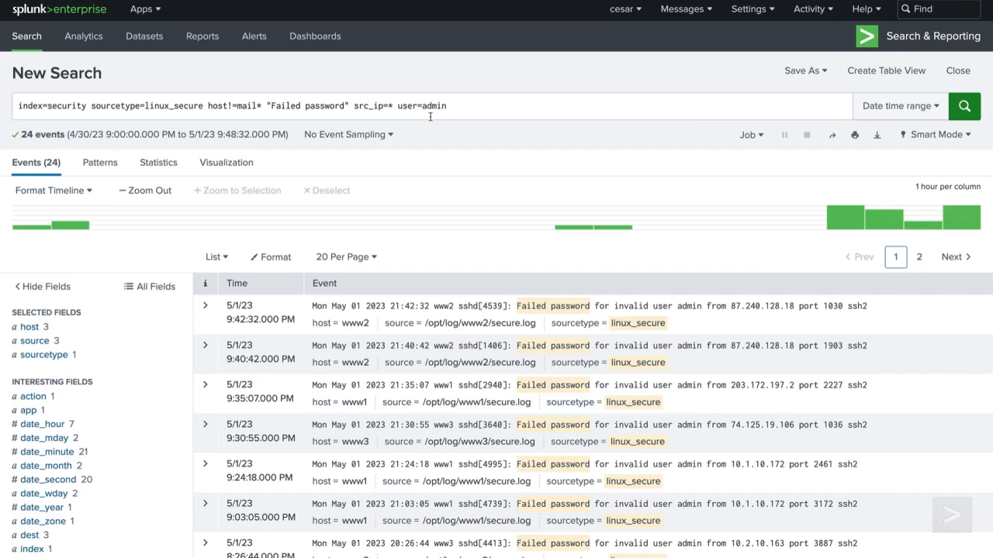
click(336, 44)
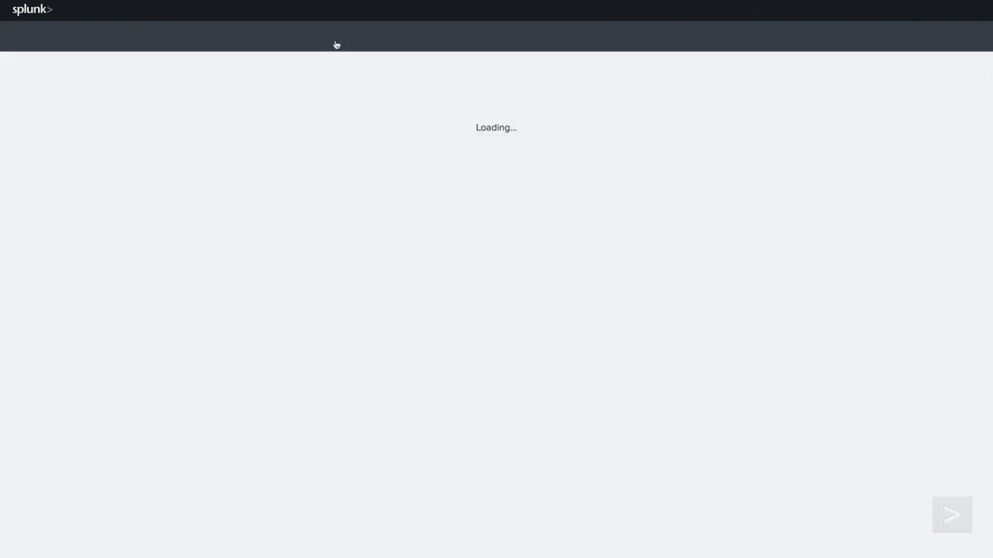